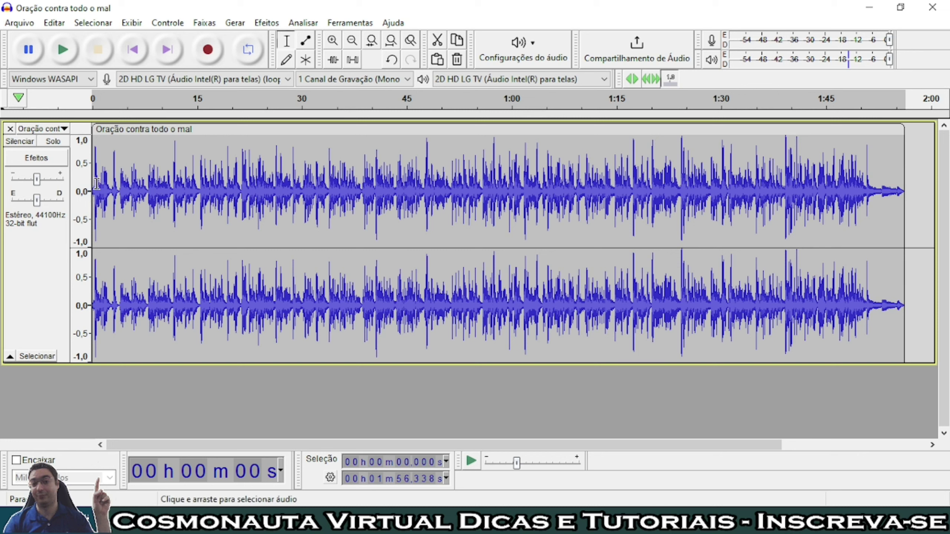
Play the original track from about 0.7 seconds to hear its vocals, and stop playback after a few seconds.
click(97, 183)
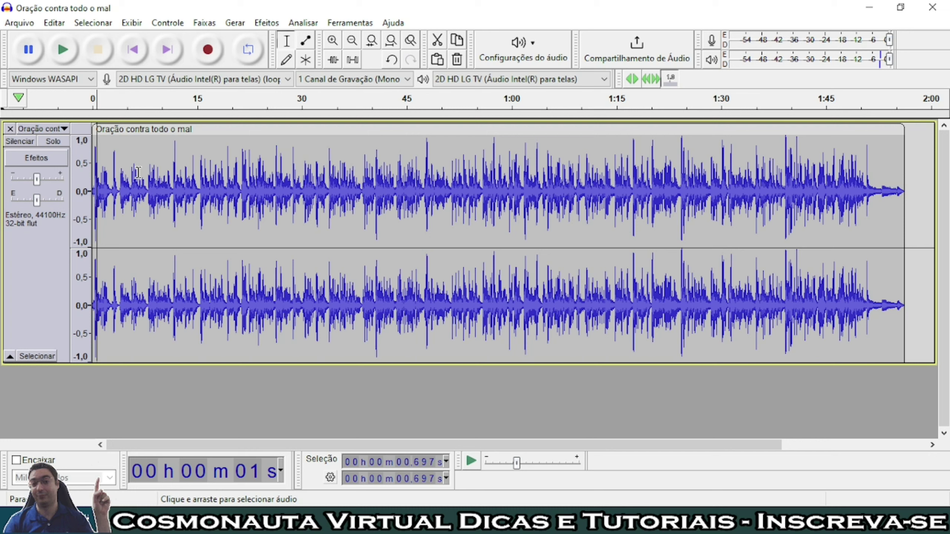
key(space)
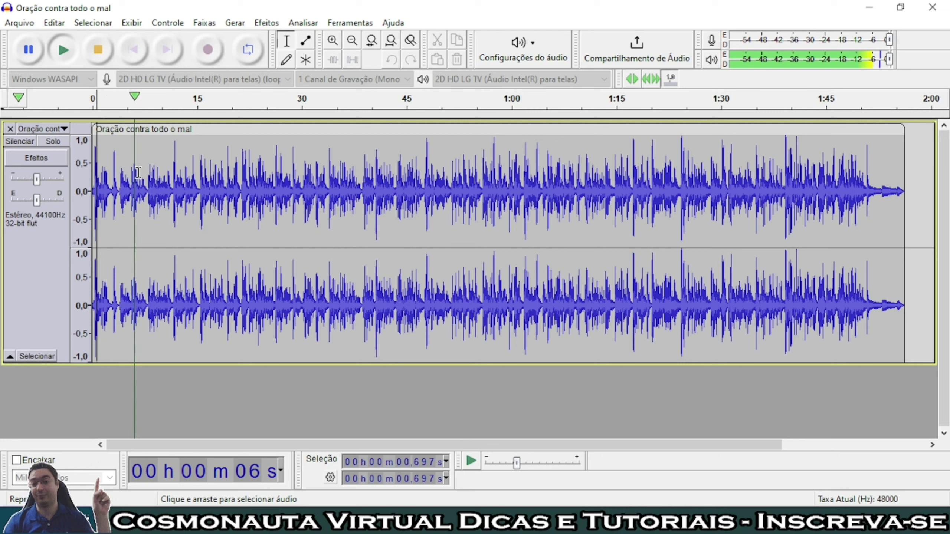
key(space)
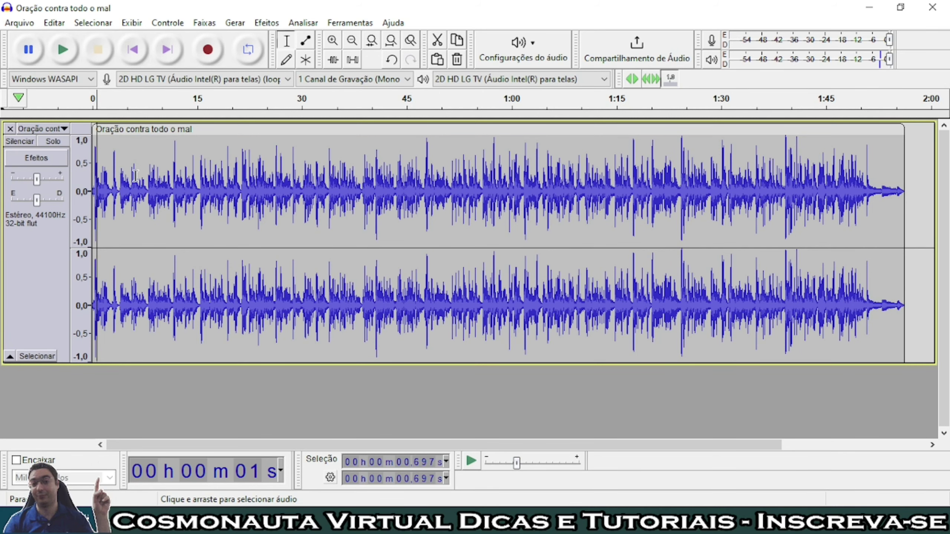
Select the entire track and open the Remoção de Vocal effect for it.
click(35, 276)
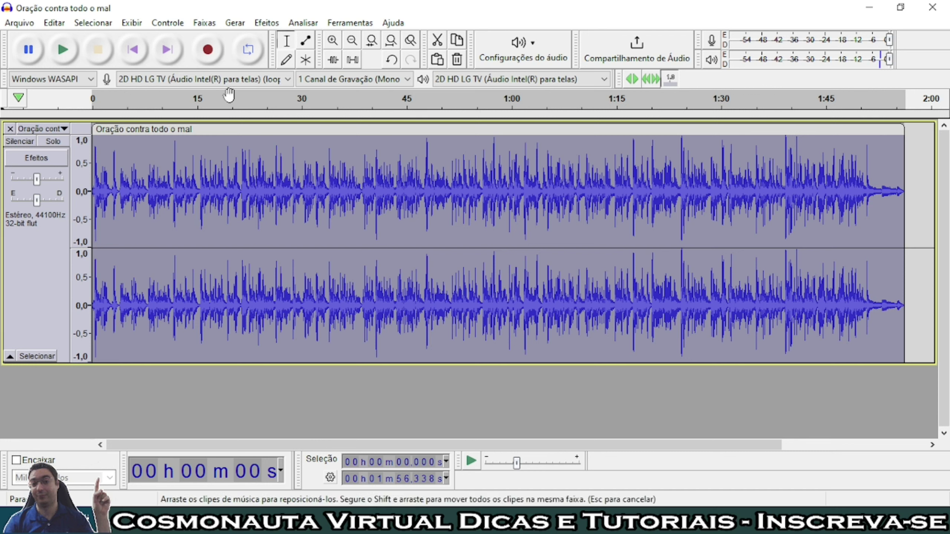
click(262, 23)
scroll(337, 225, up, 5)
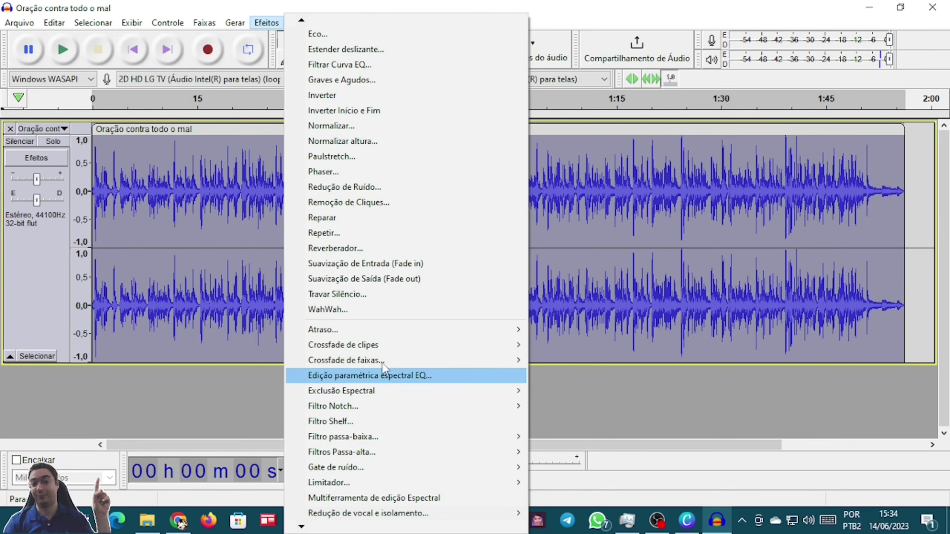
scroll(326, 468, down, 5)
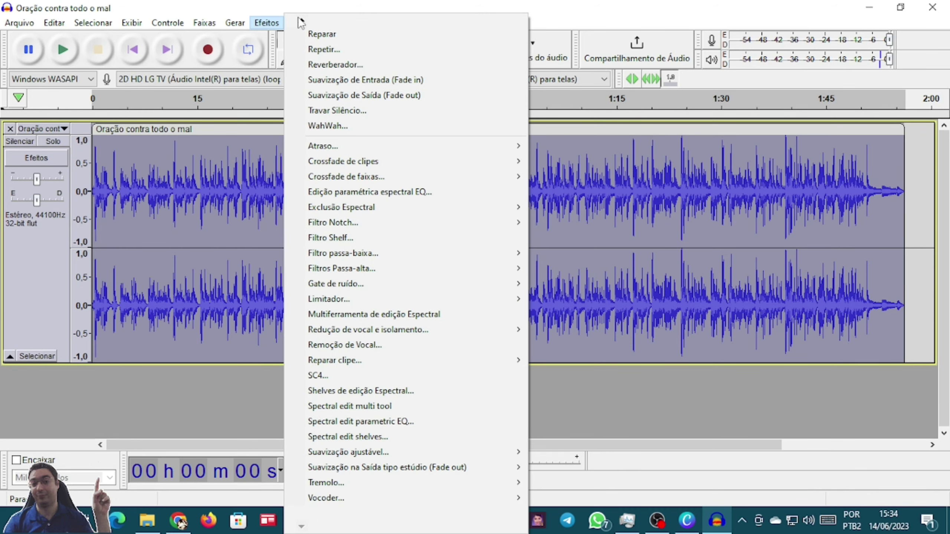
mouse_move(303, 24)
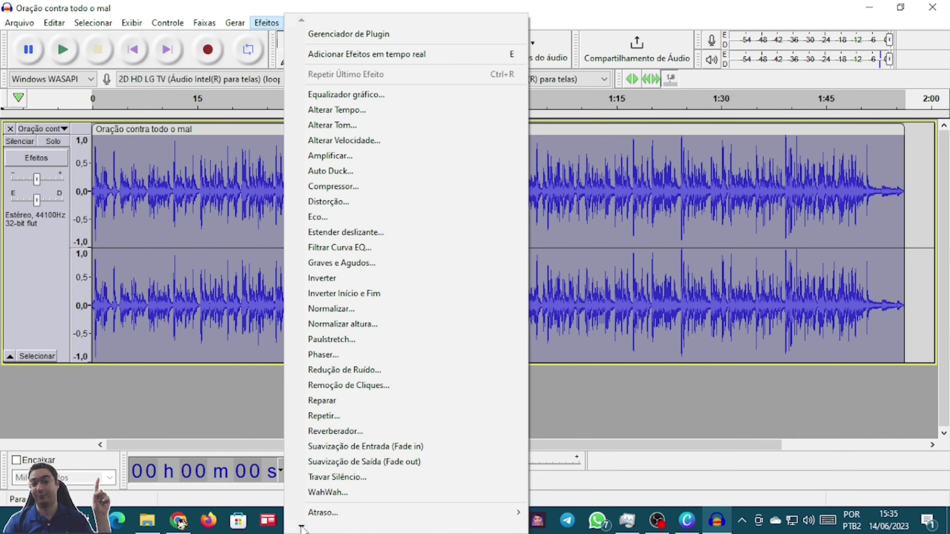
mouse_move(301, 528)
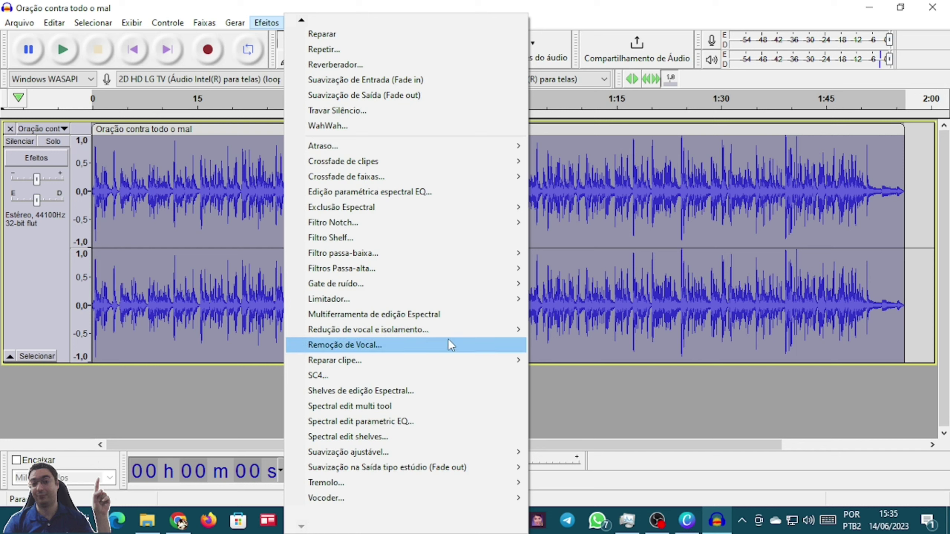
mouse_move(342, 329)
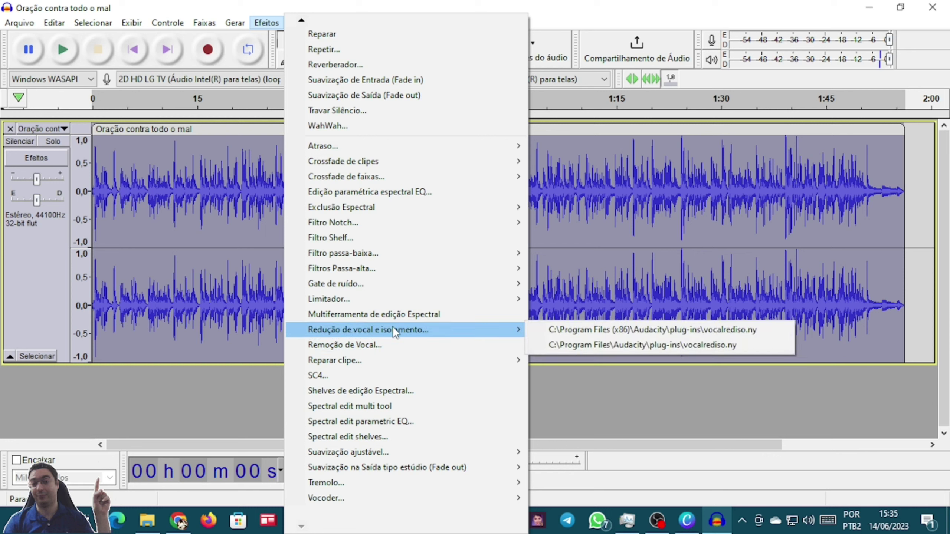
click(349, 345)
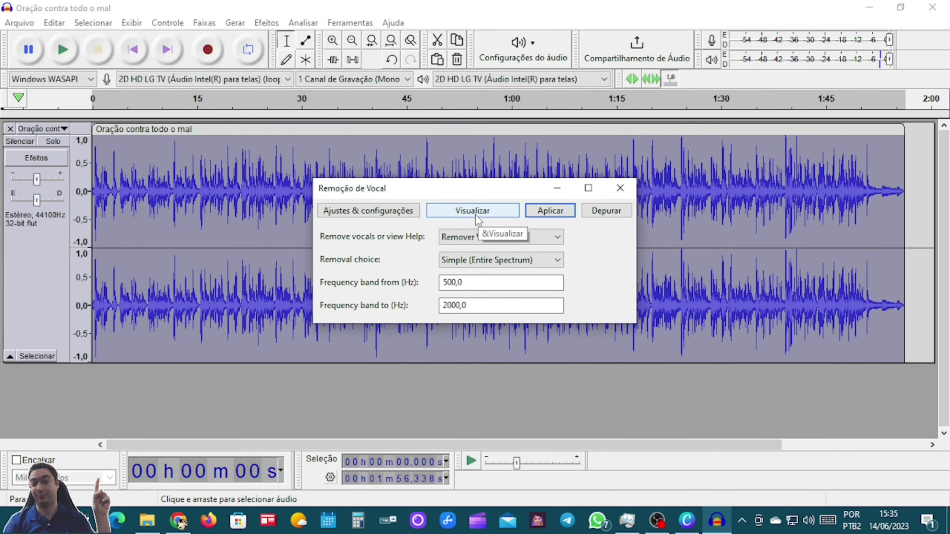
Preview the vocal removal twice with Remover Vocais and Simple (Entire Spectrum), stopping each preview.
click(457, 213)
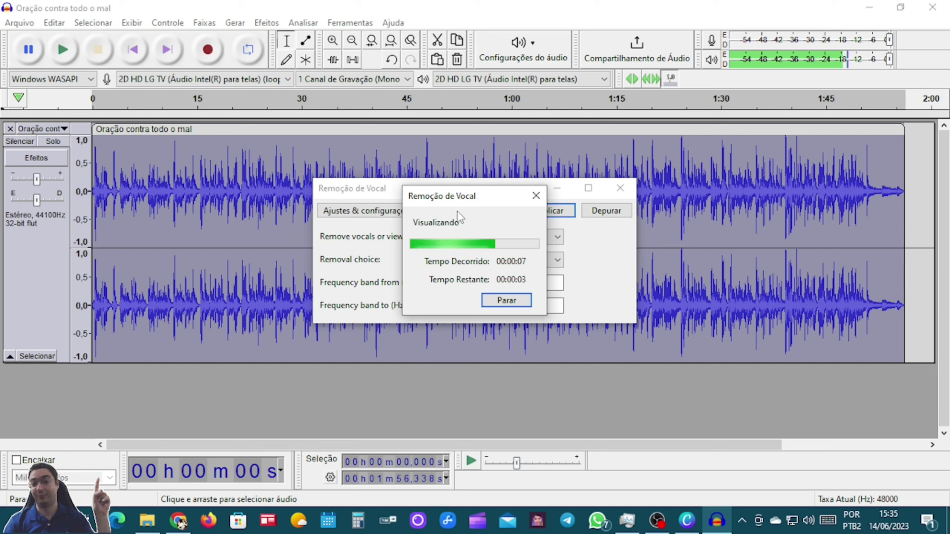
click(534, 196)
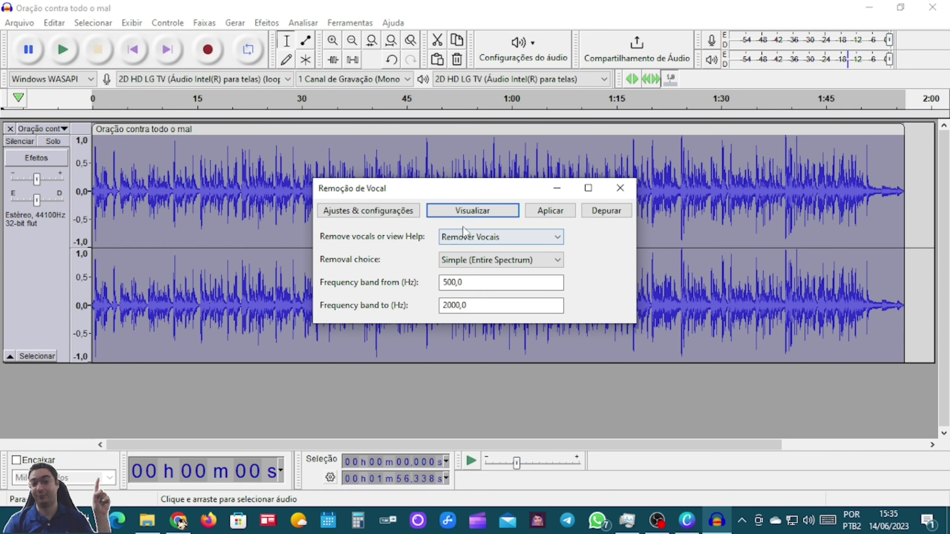
click(461, 210)
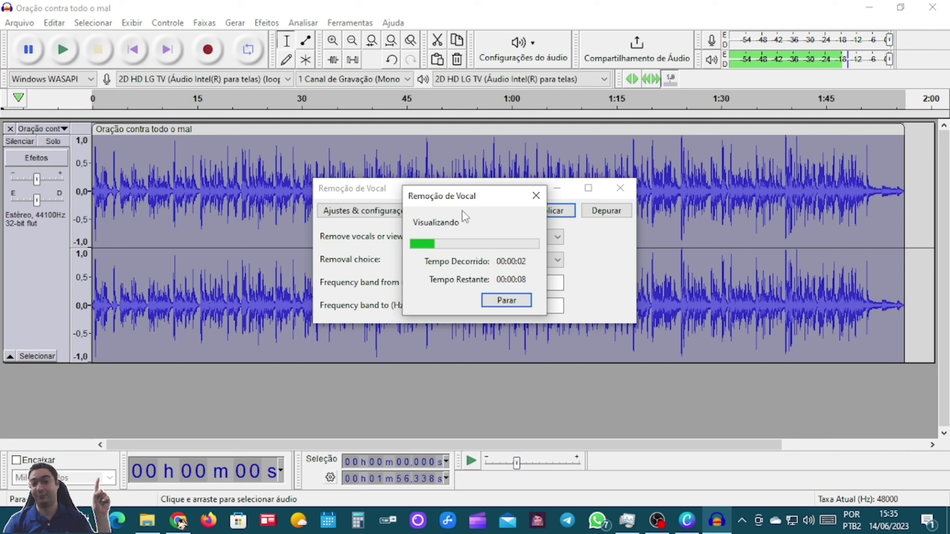
click(535, 196)
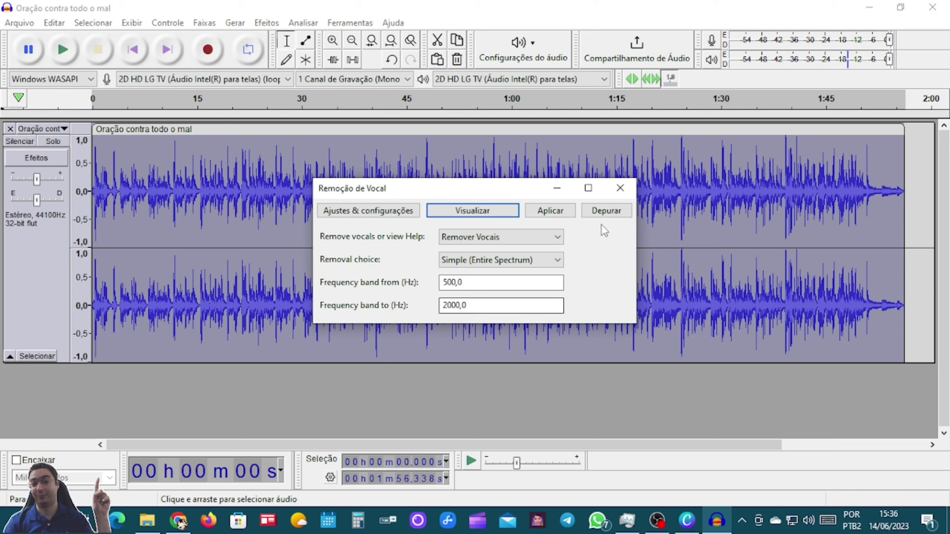
Change the lower frequency band limit and apply the vocal removal with Remover Vocais and Simple (Entire Spectrum).
click(555, 237)
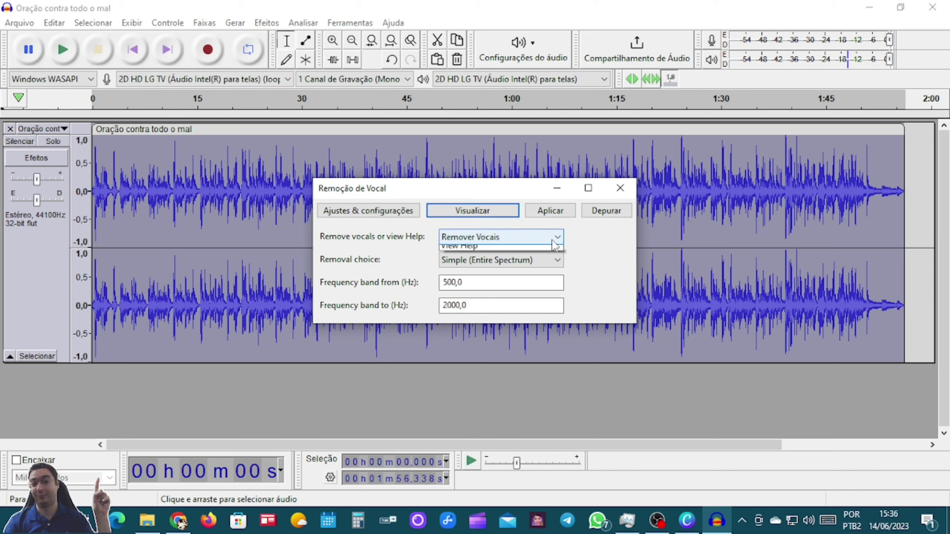
click(594, 243)
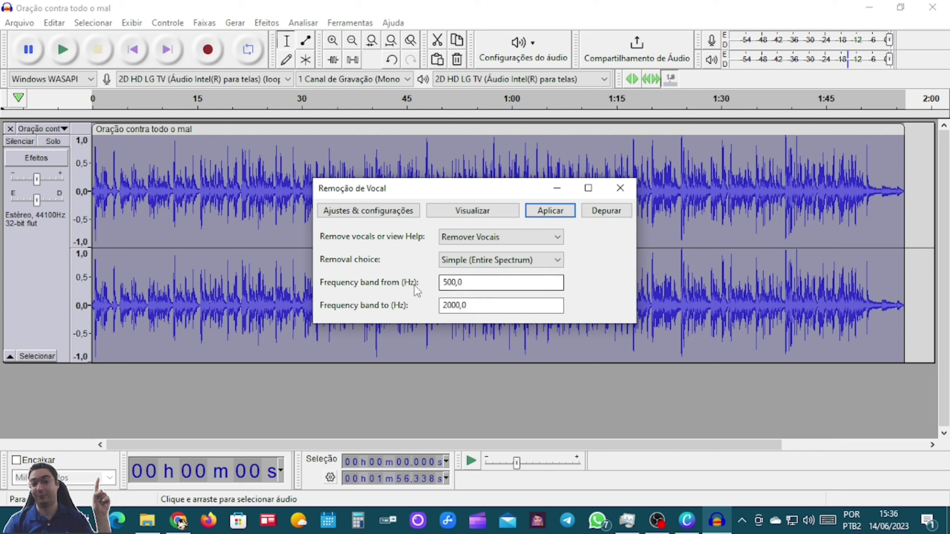
click(453, 283)
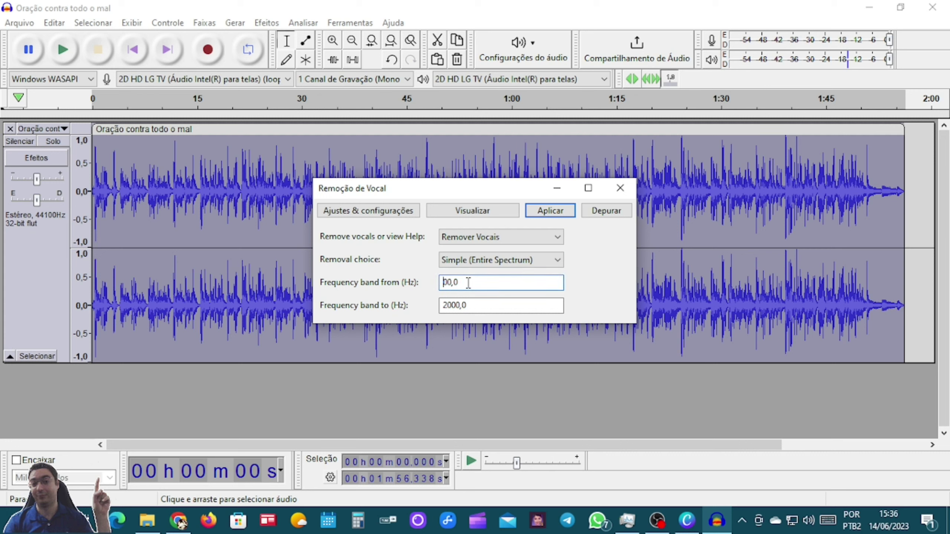
text(10)
click(555, 213)
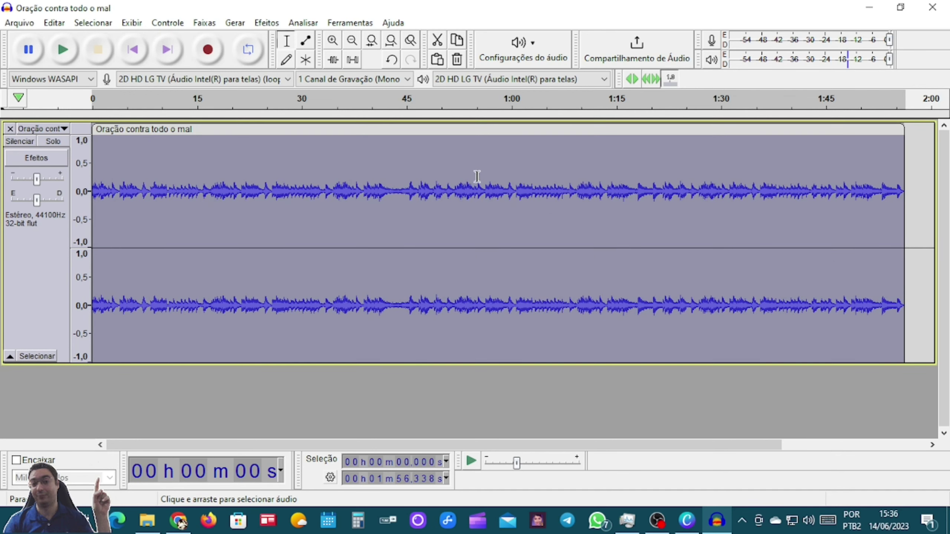
Listen to the processed track from about 3.8 seconds and again from about 18 seconds.
click(119, 190)
key(space)
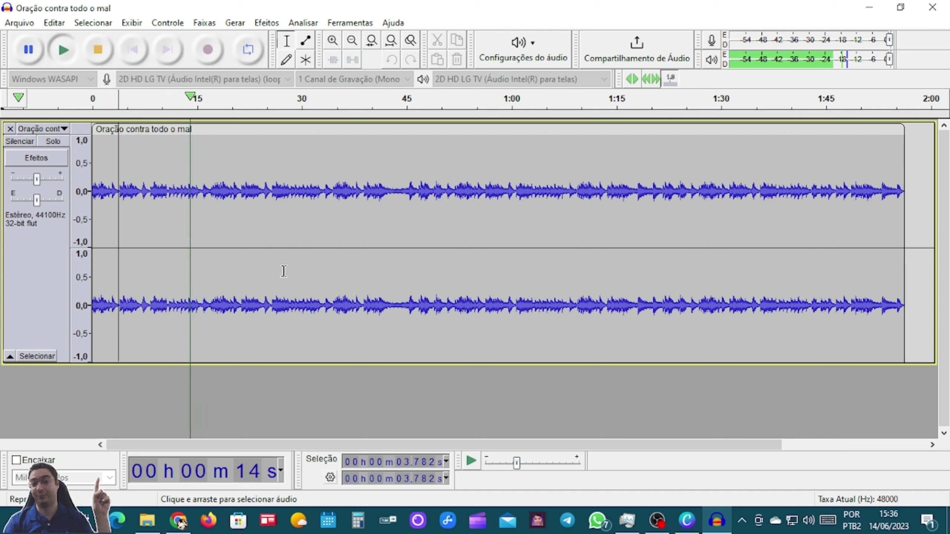
key(space)
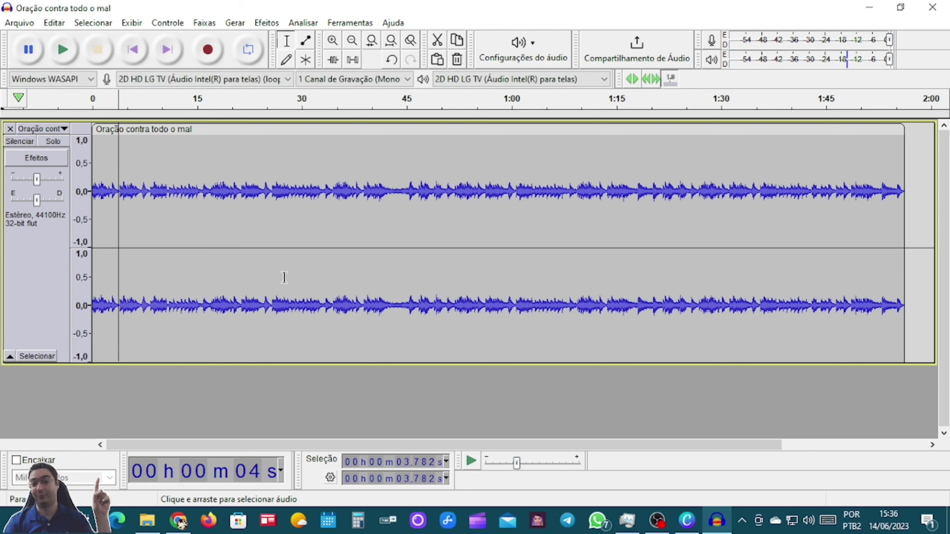
click(219, 190)
key(space)
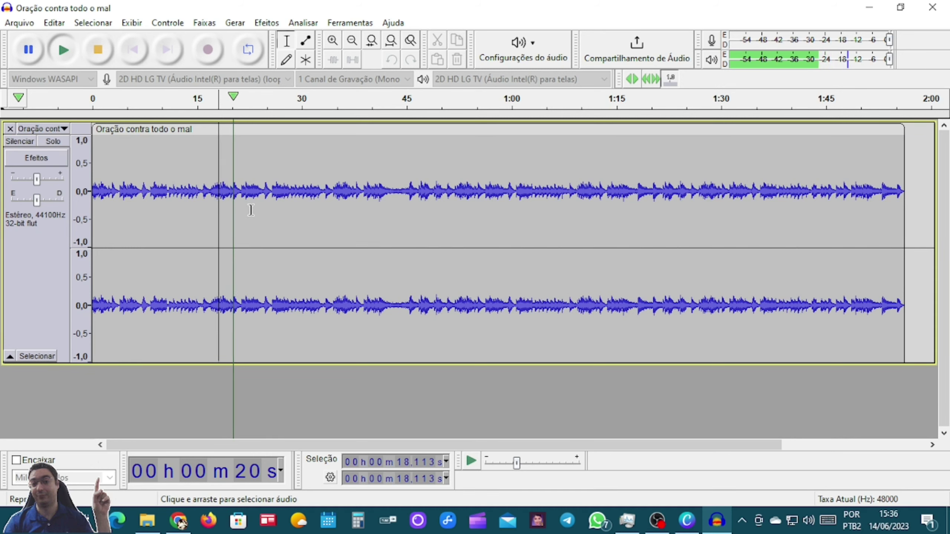
key(space)
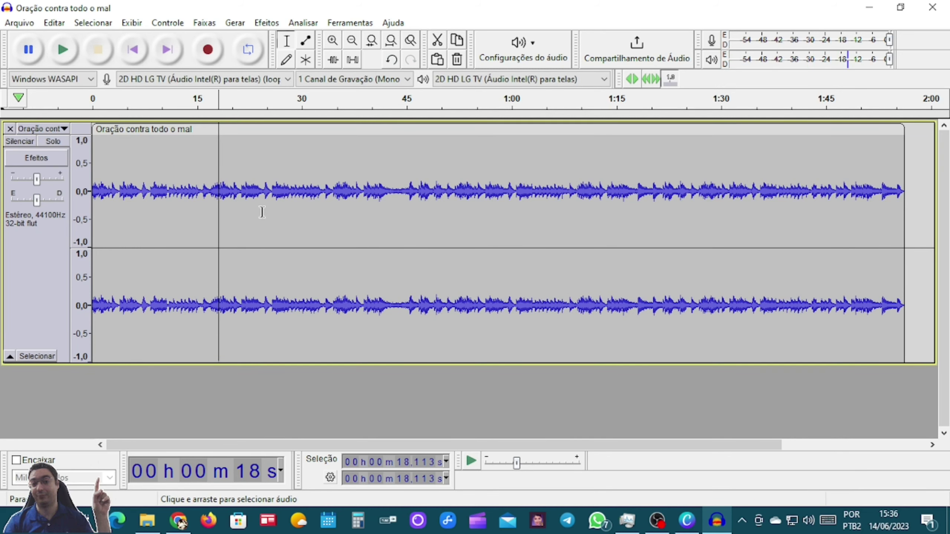
Undo the vocal removal and open Redução de vocal e isolamento from the Program Files (x86) vocalrediso.ny plug-in.
key(ctrl+z)
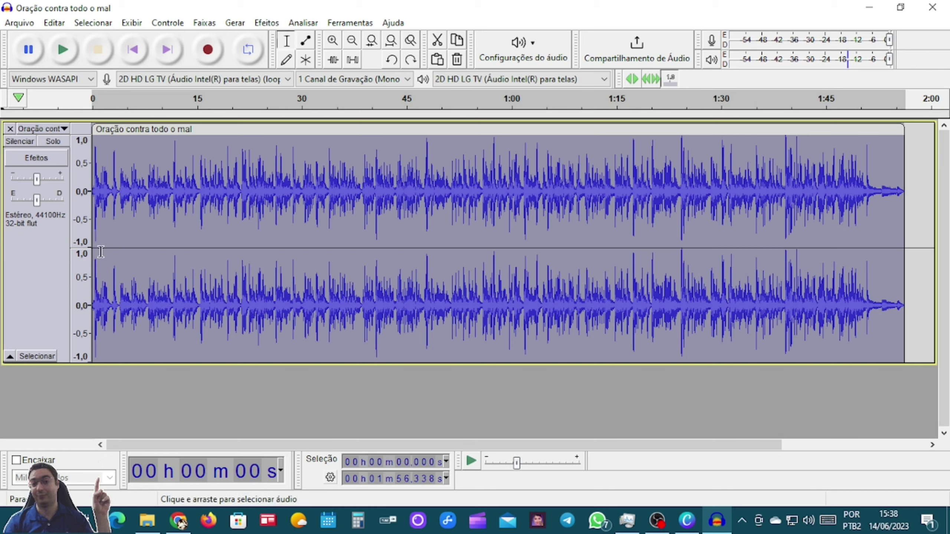
click(270, 25)
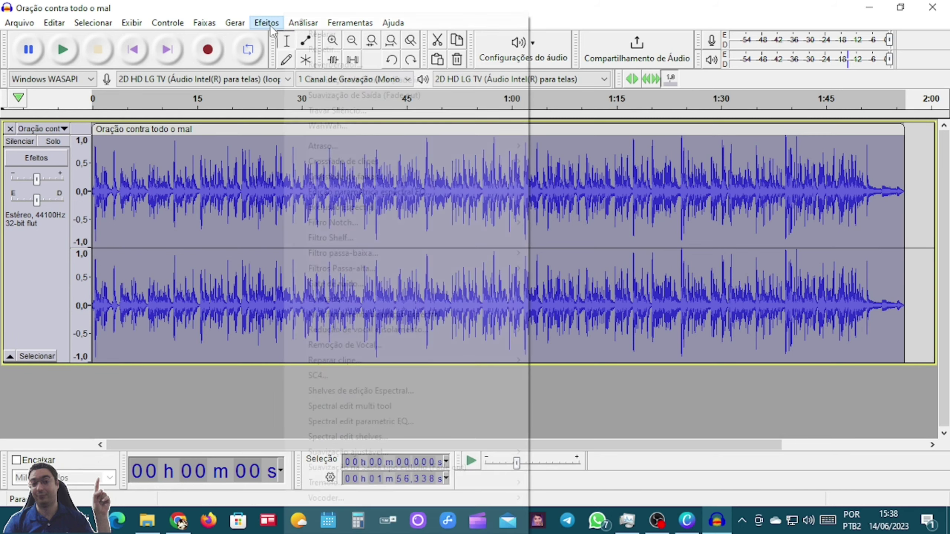
mouse_move(368, 328)
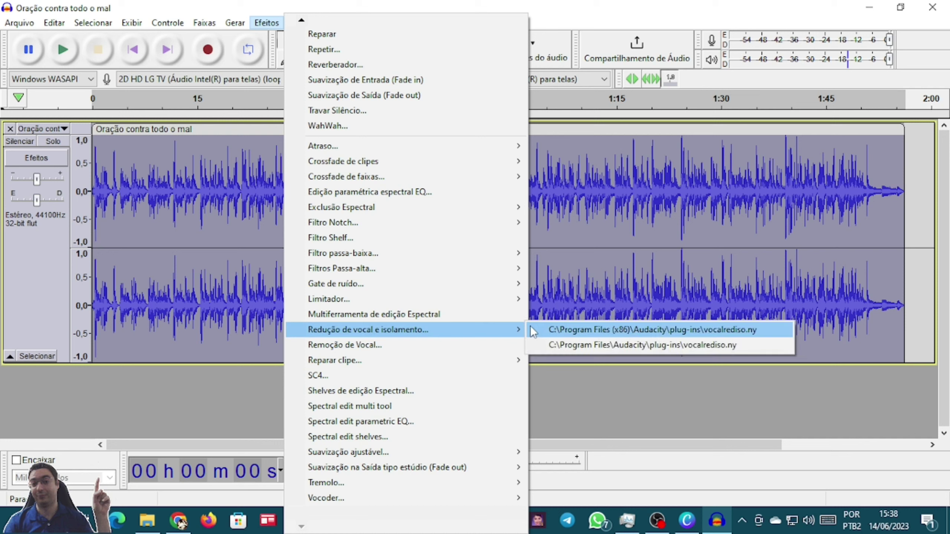
click(653, 328)
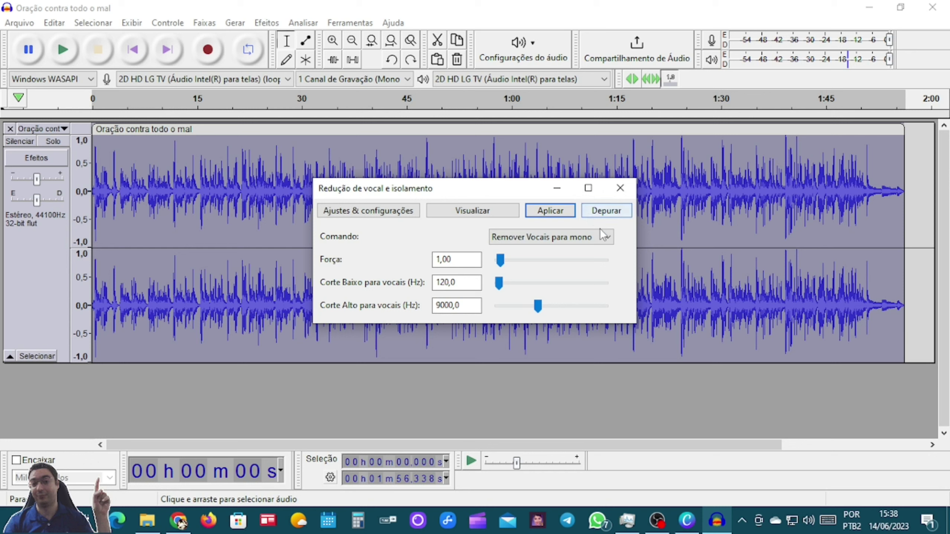
Preview Remover Vocais para mono with the default settings and again with Força set to 11,50.
click(460, 212)
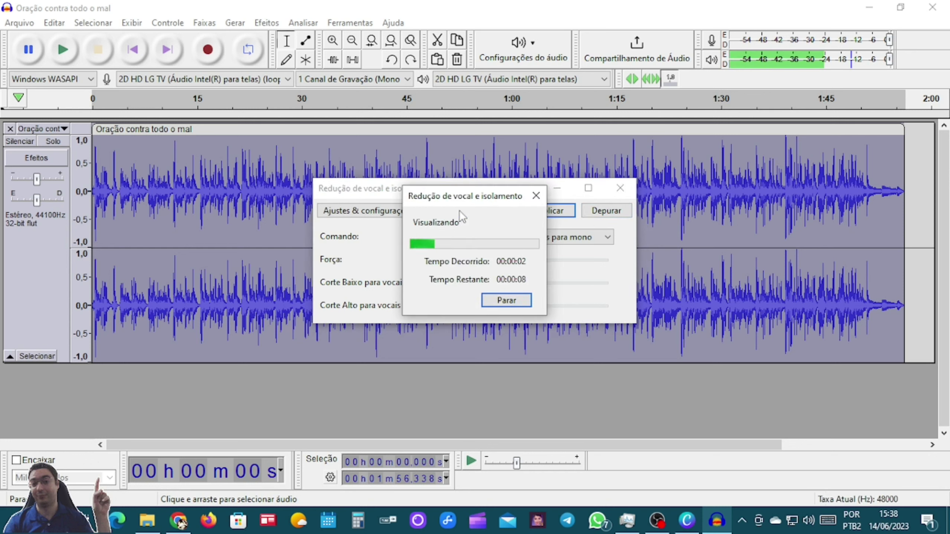
click(537, 197)
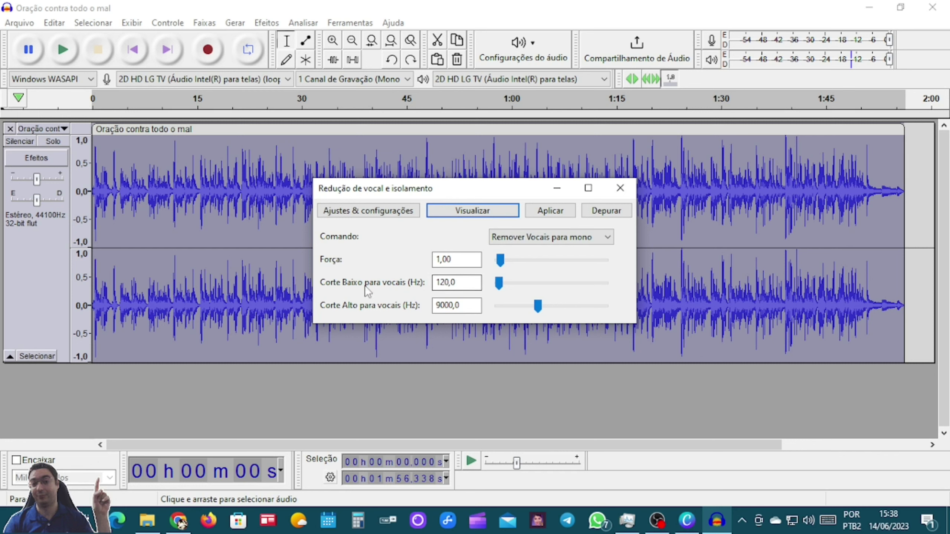
drag(501, 262, 506, 263)
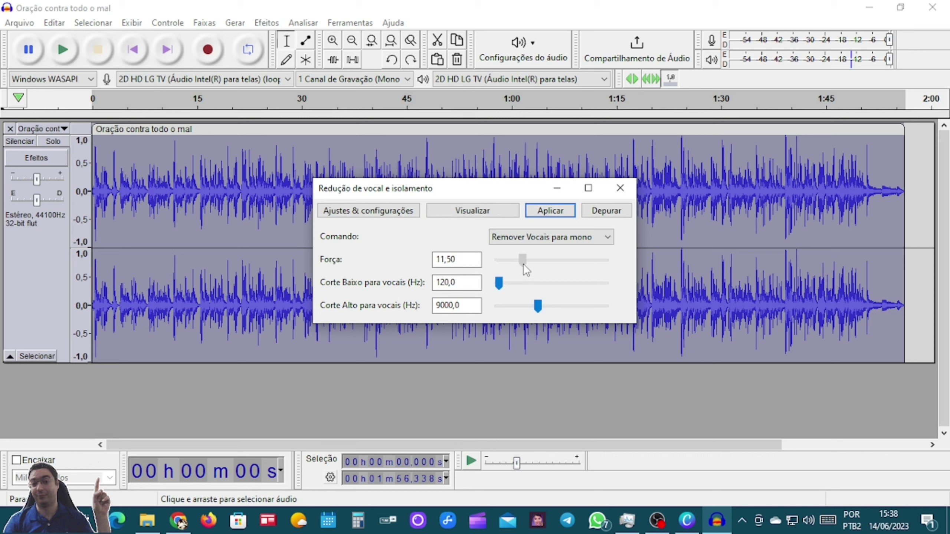
click(471, 210)
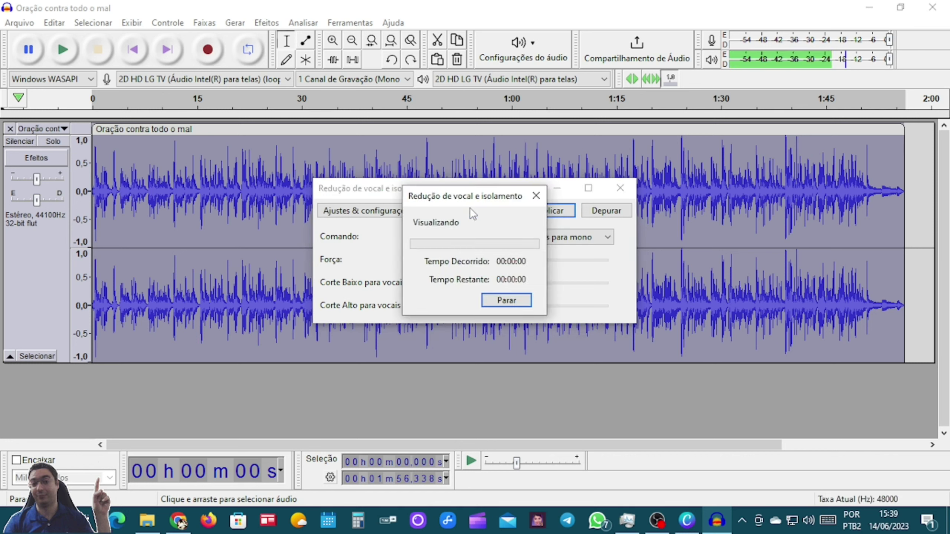
click(536, 195)
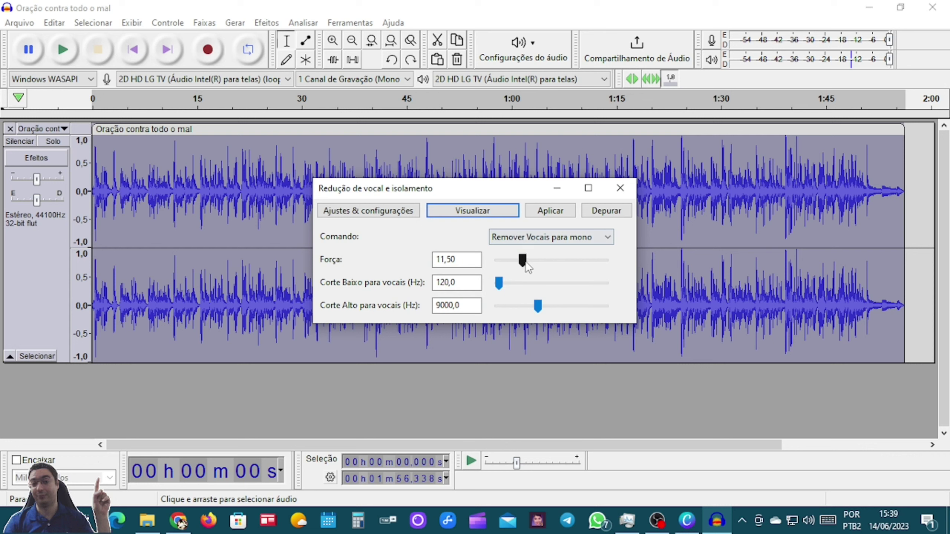
Return Força to 1,00, raise the low cut for vocals to about 2521 Hz, and preview the effect.
drag(523, 260, 503, 286)
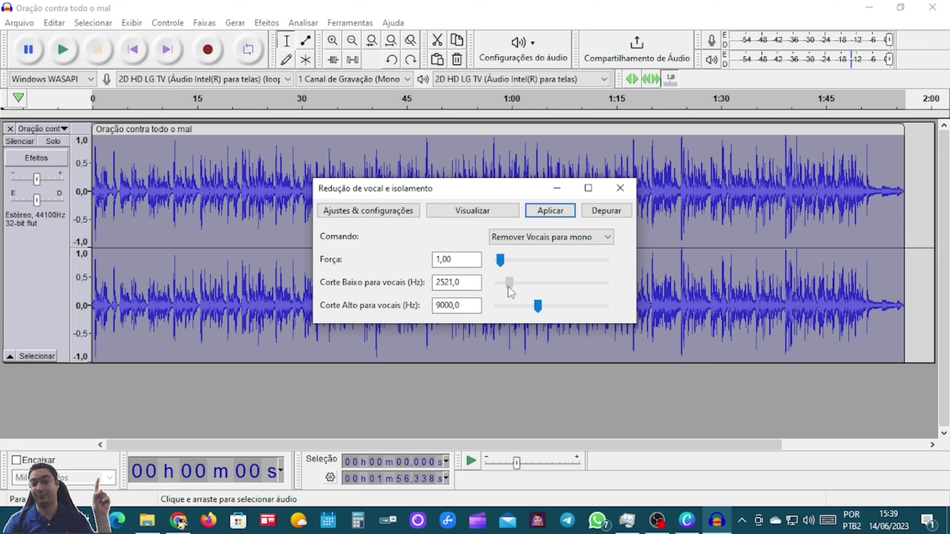
click(473, 208)
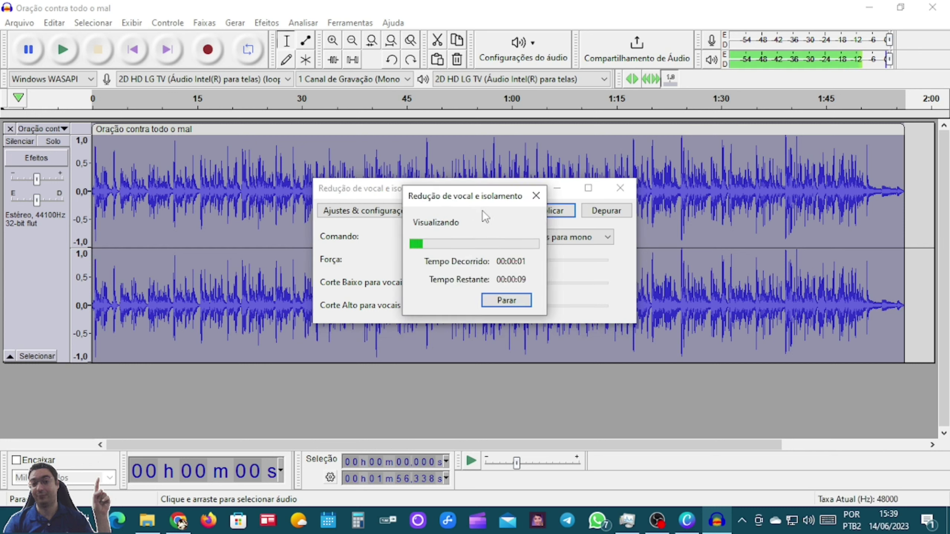
click(535, 197)
Set the low cut for vocals to 1,0 Hz and start a preview of the vocal reduction.
drag(519, 286, 468, 277)
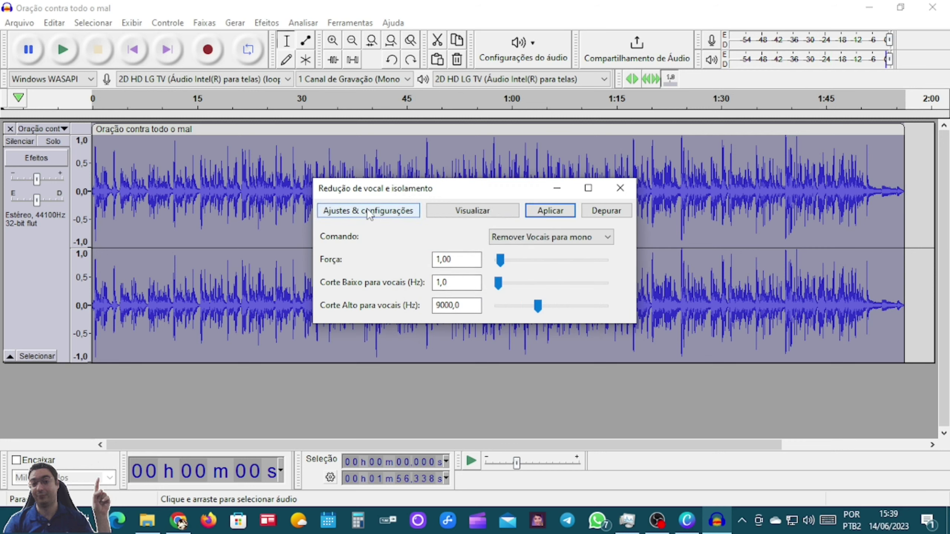
click(473, 210)
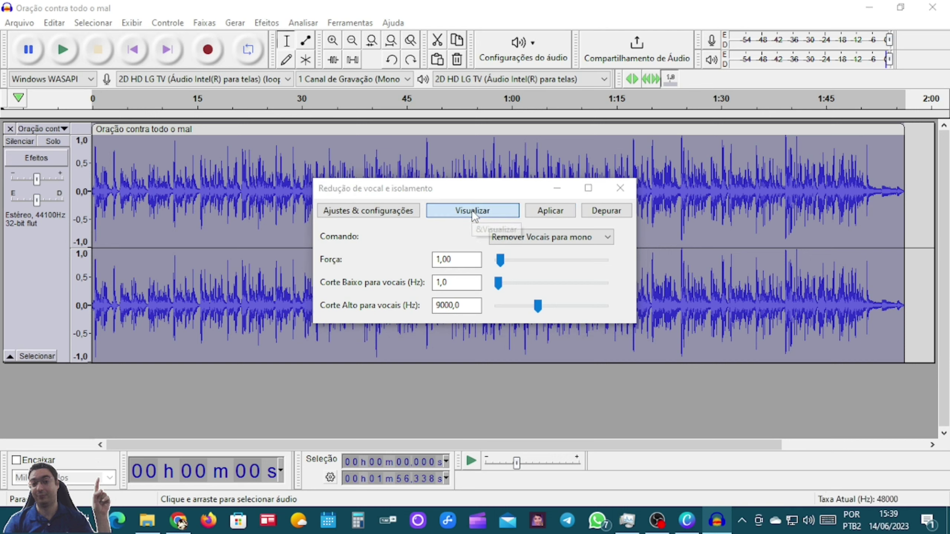
Preview the vocal removal with the high cut for vocals at about 19440 Hz and again at about 22440 Hz.
click(534, 197)
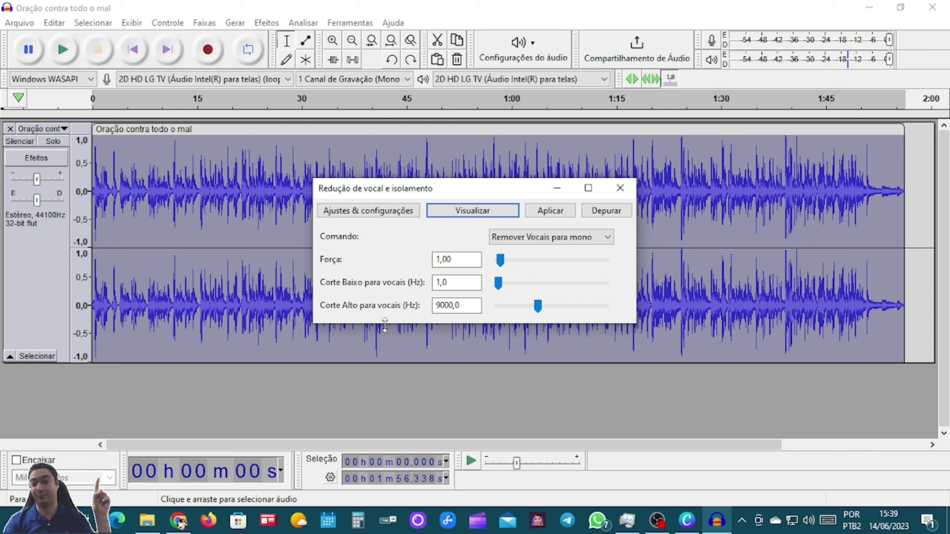
drag(537, 306, 584, 306)
click(479, 210)
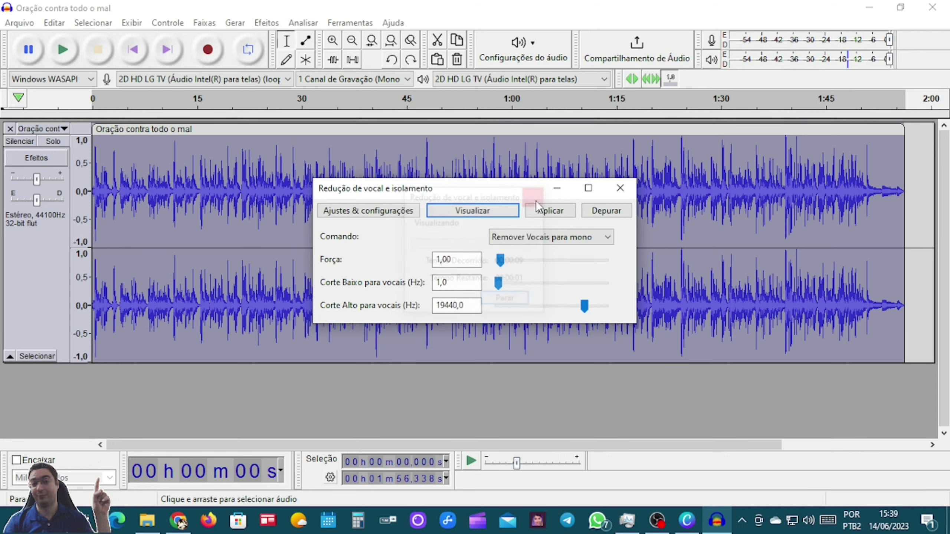
drag(584, 306, 598, 306)
click(483, 210)
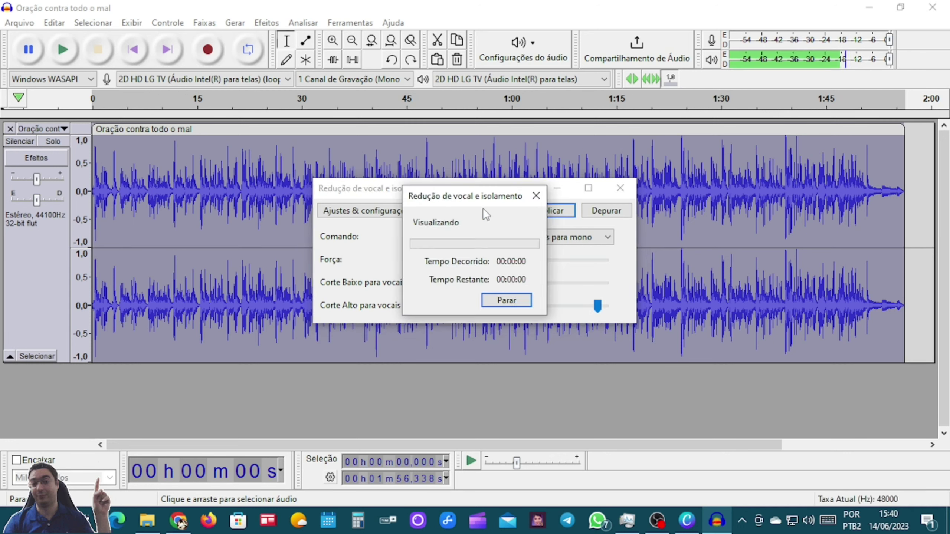
click(536, 195)
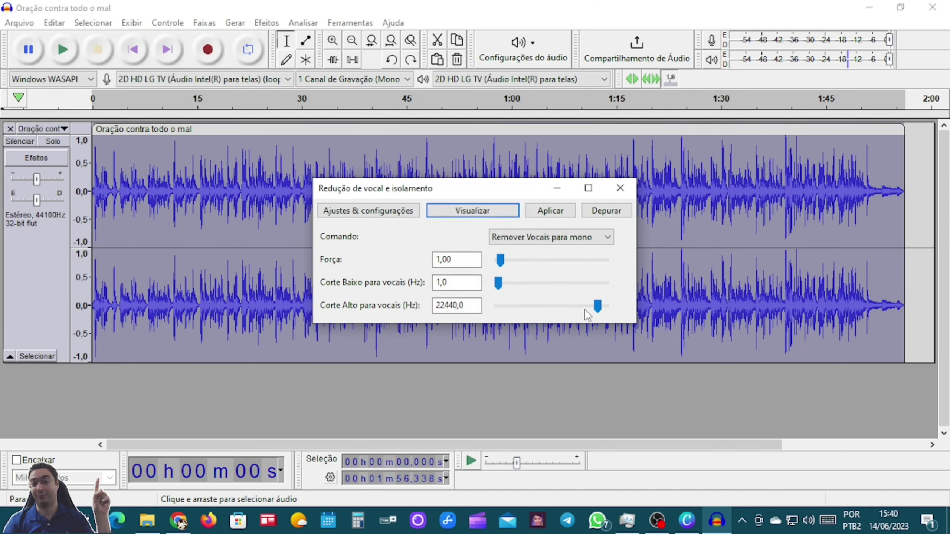
Preview the effect with the high cut for vocals lowered to 169 Hz, then raise it to about 9889 Hz.
drag(601, 306, 502, 306)
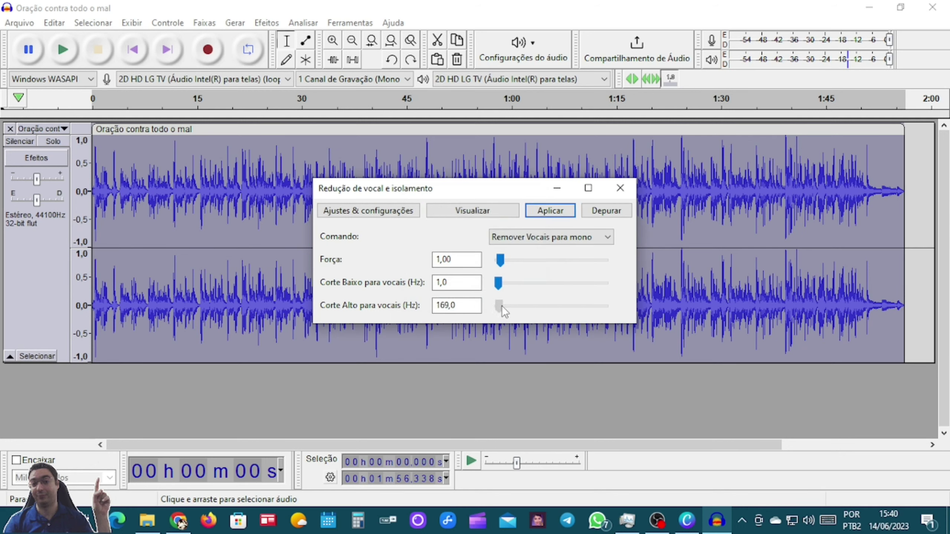
click(463, 211)
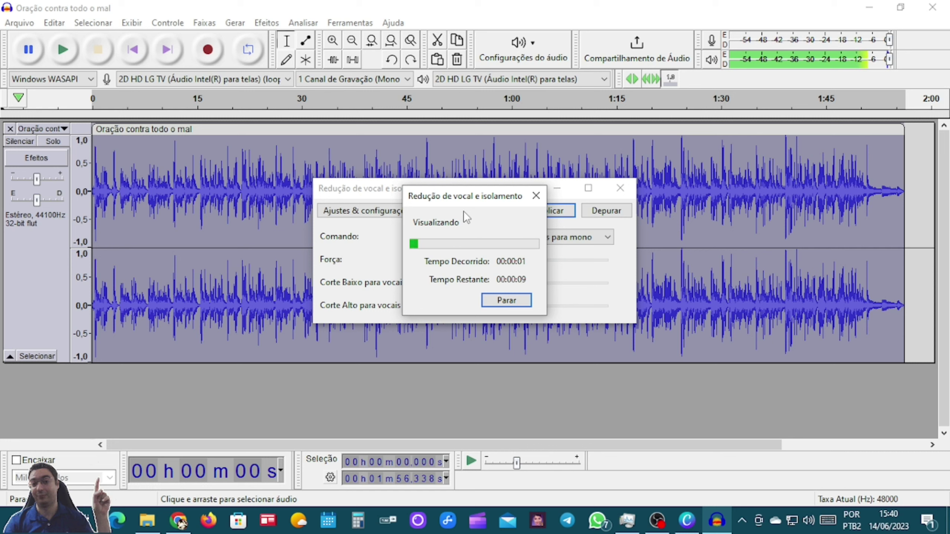
click(535, 195)
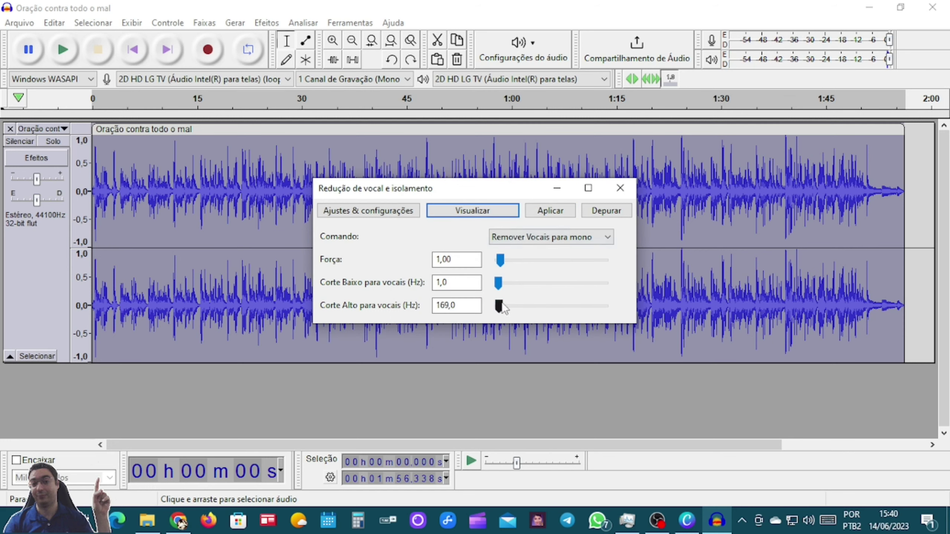
drag(500, 307, 541, 306)
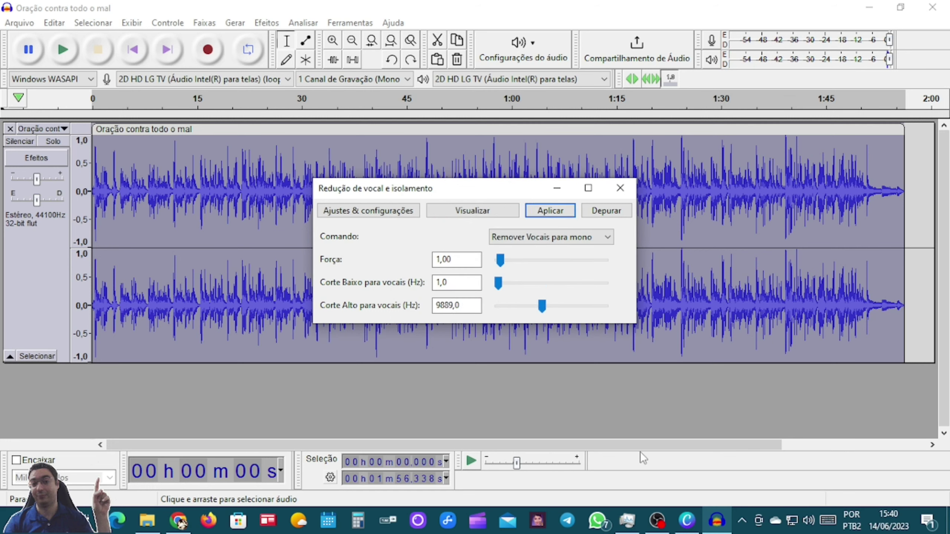
Restore the default presets of the vocal reduction effect to reset both cut frequencies.
click(385, 214)
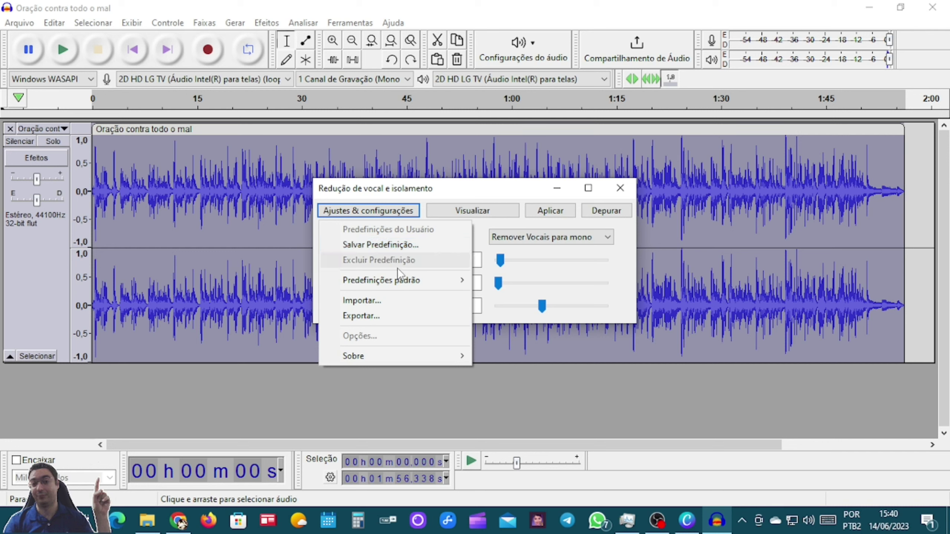
mouse_move(382, 282)
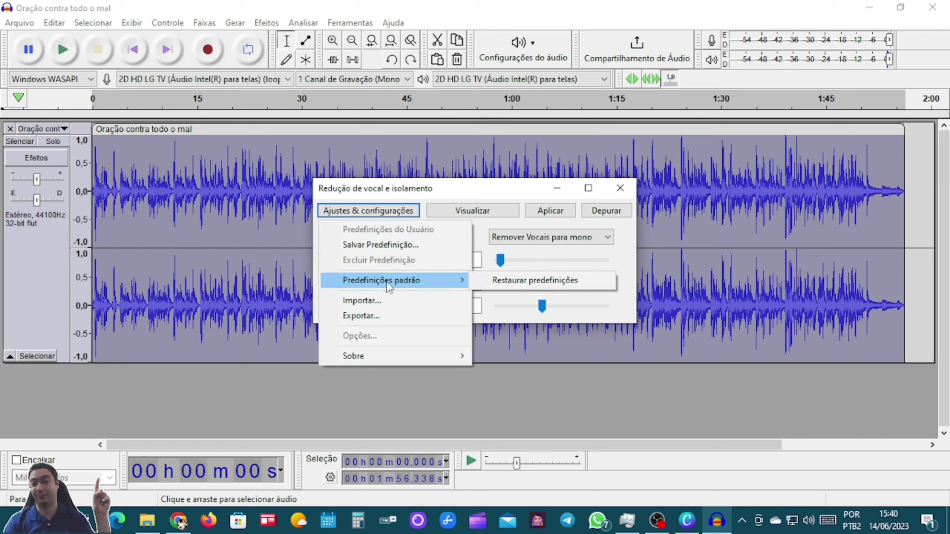
click(509, 280)
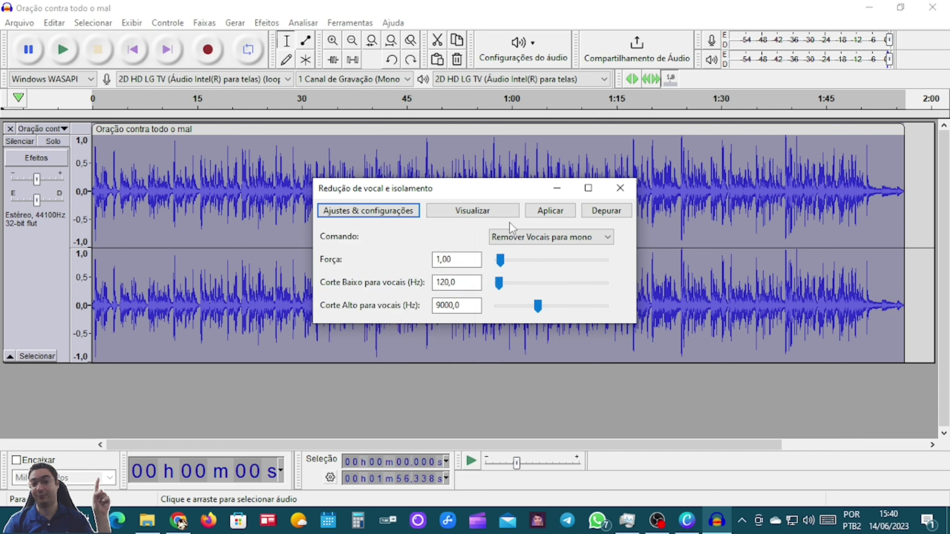
Change the effect's command to Remover centro and preview the result, stopping the playback once heard.
click(608, 238)
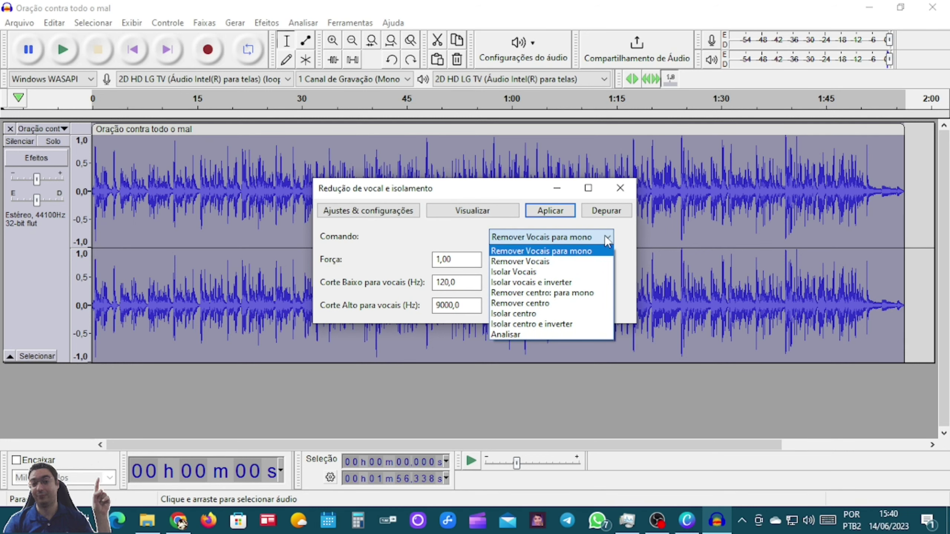
click(545, 304)
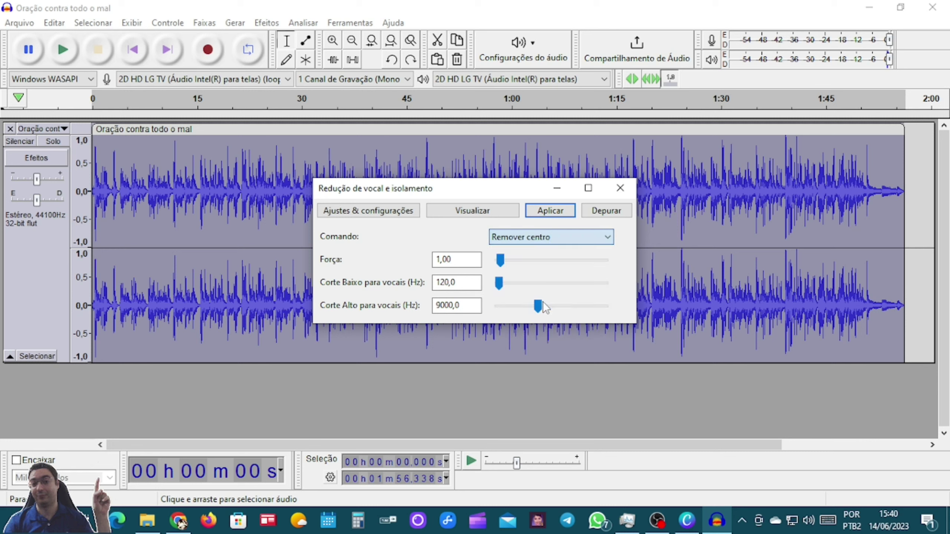
click(463, 212)
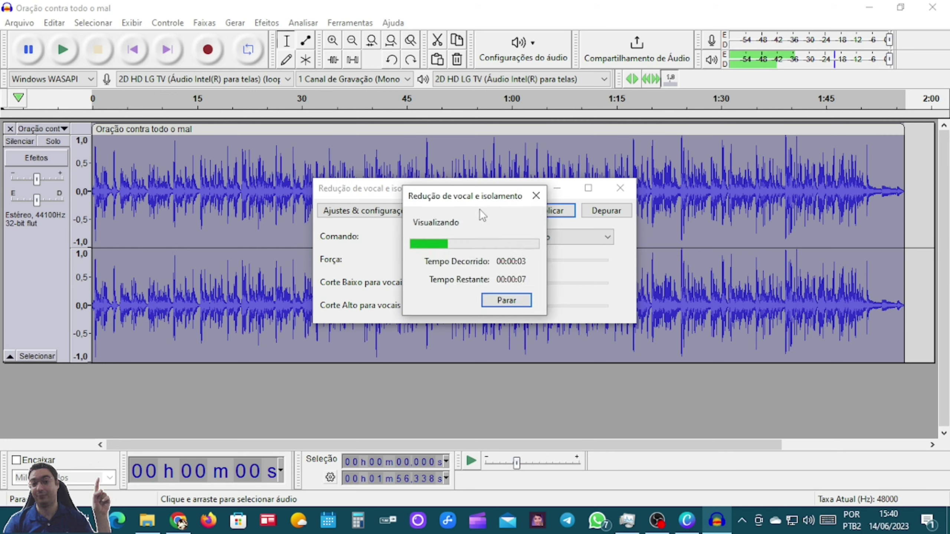
click(536, 196)
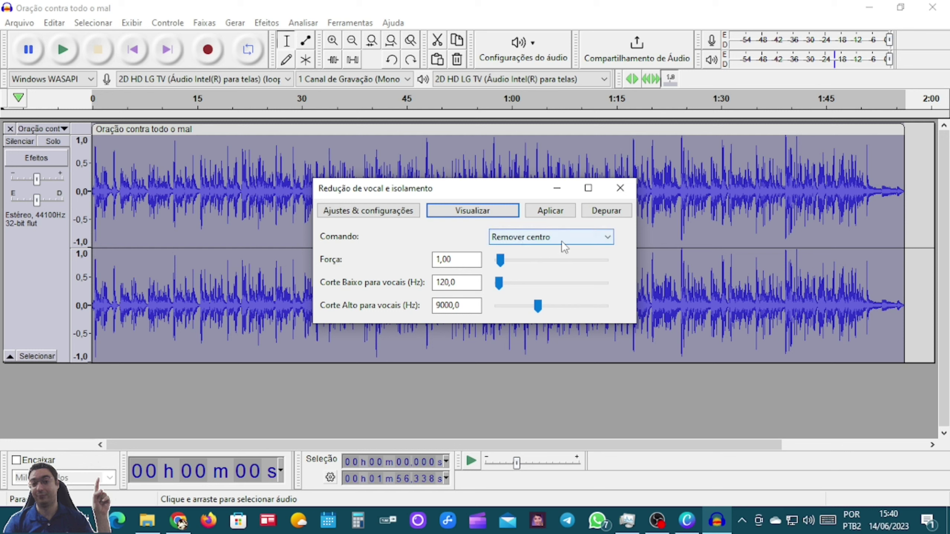
Switch the command back to Remover Vocais para mono and preview it with the default settings.
click(604, 239)
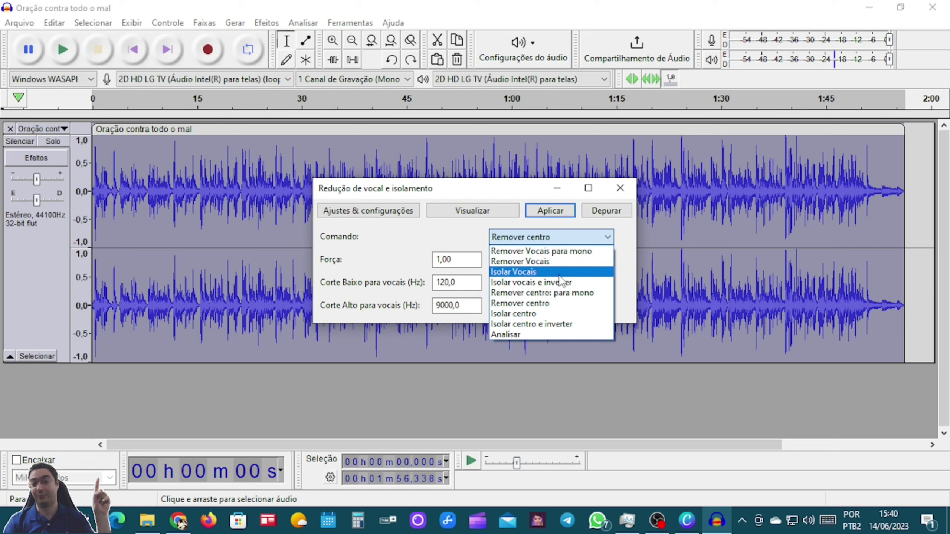
click(552, 252)
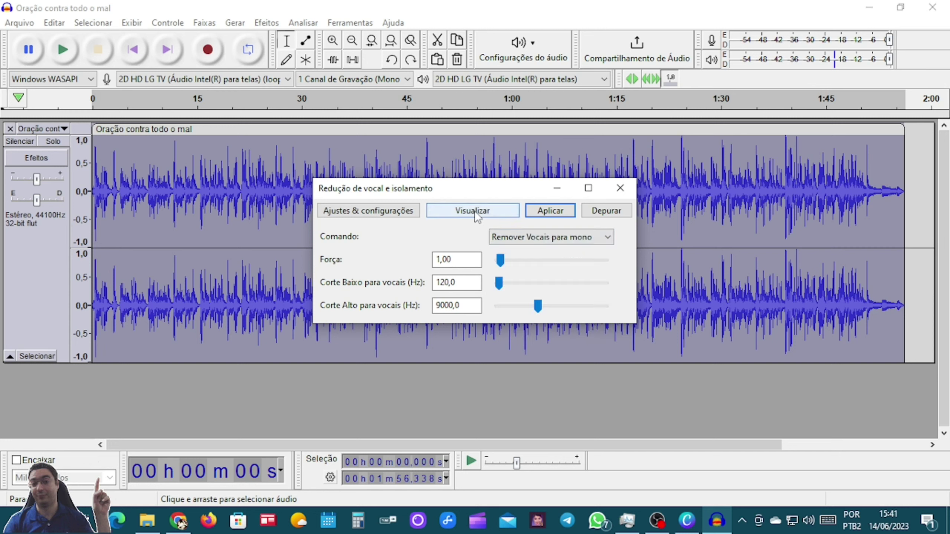
click(475, 211)
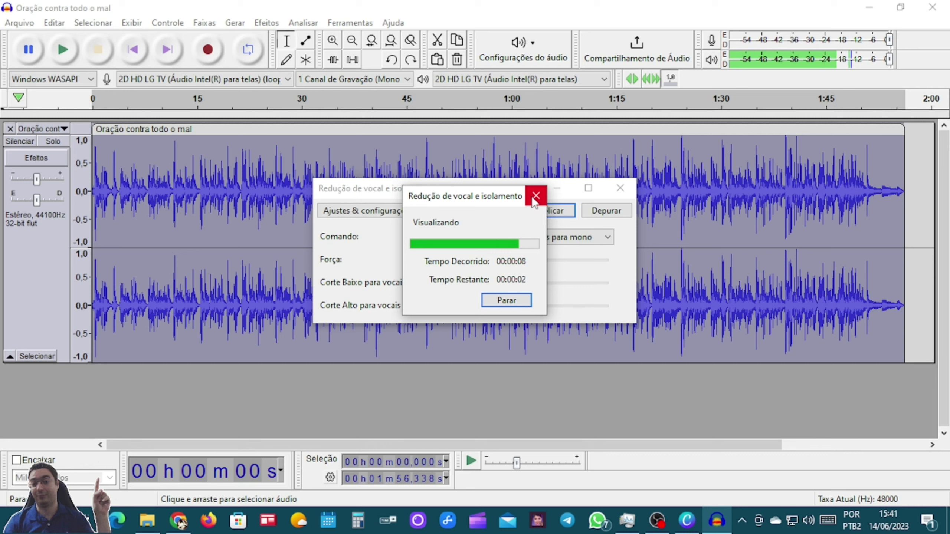
click(535, 197)
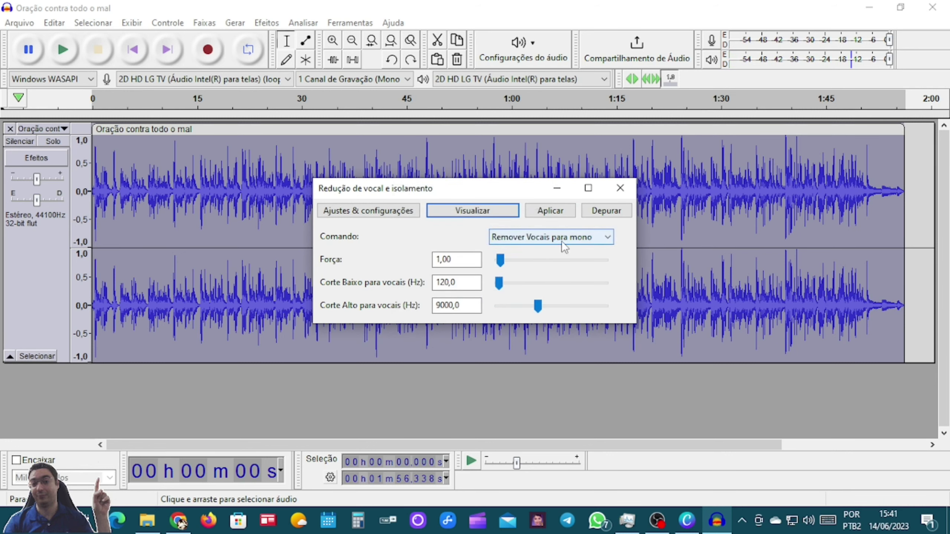
Set the command to Isolar Vocais and preview the isolated vocals twice with the default settings.
click(591, 238)
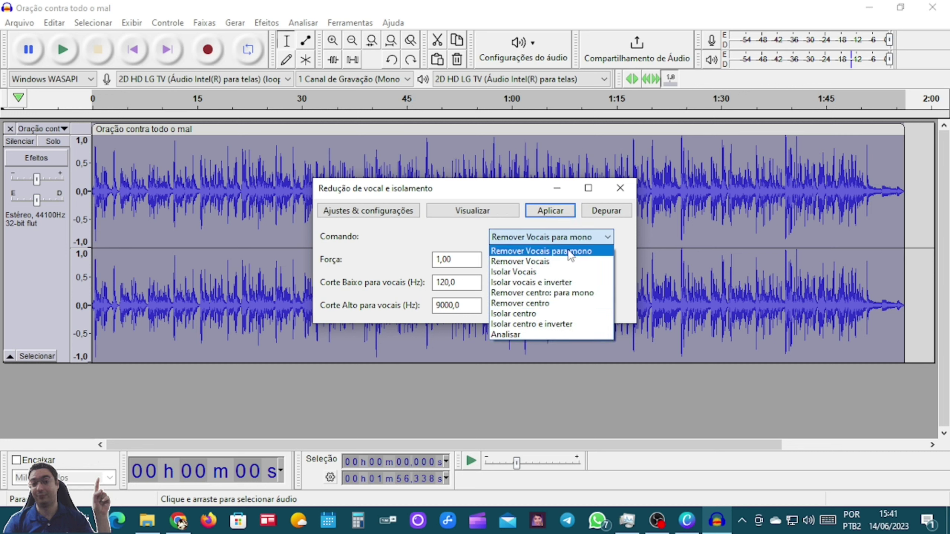
click(513, 272)
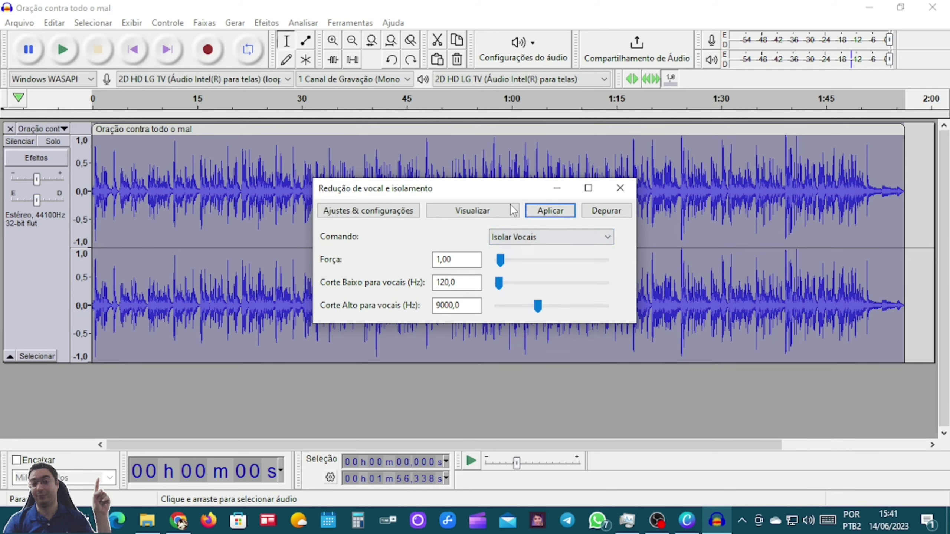
click(482, 212)
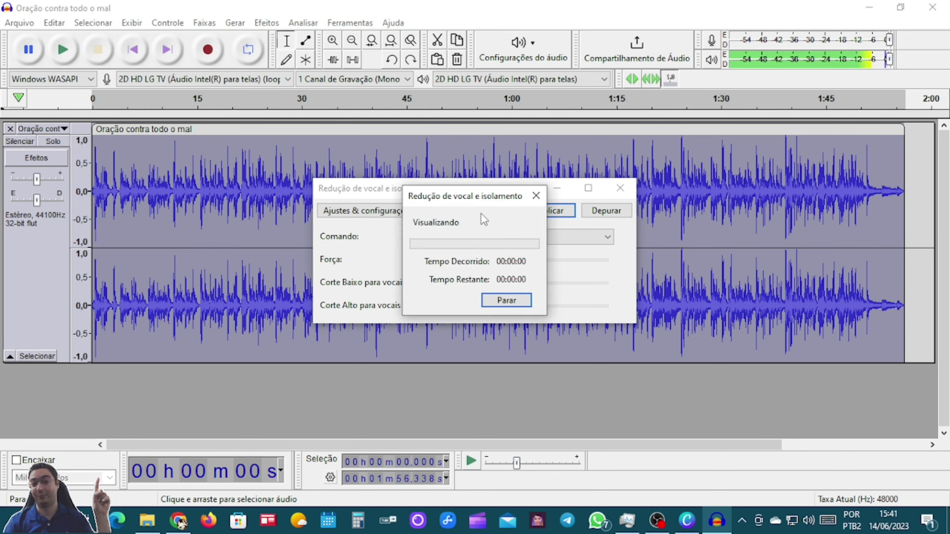
click(536, 198)
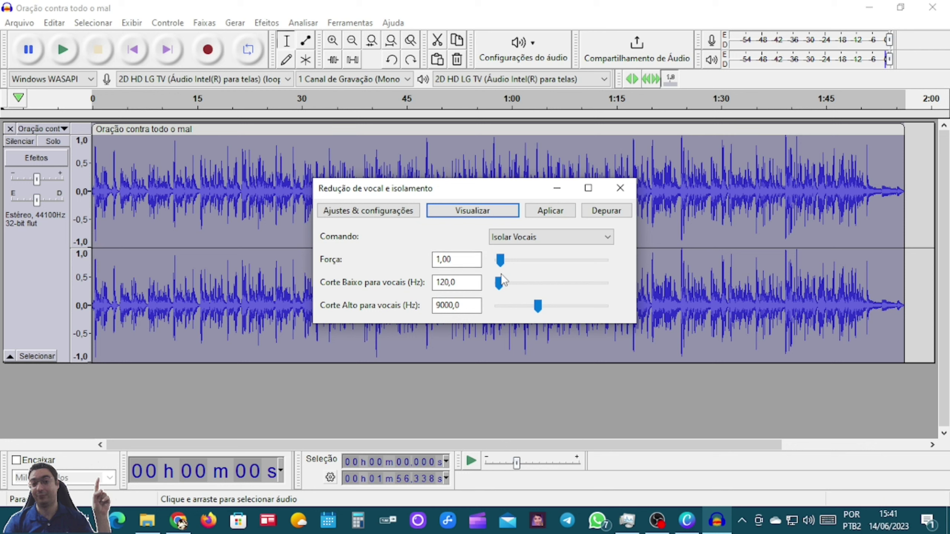
click(482, 212)
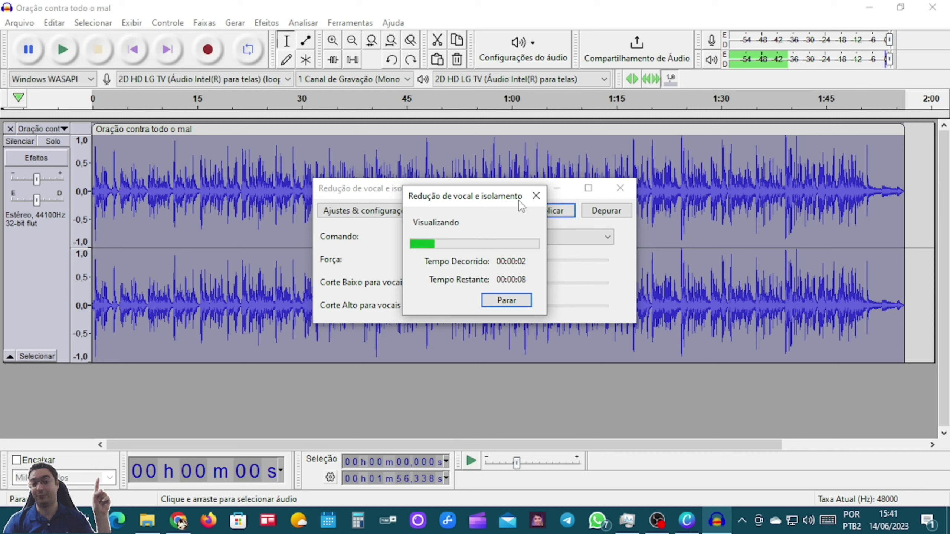
click(536, 195)
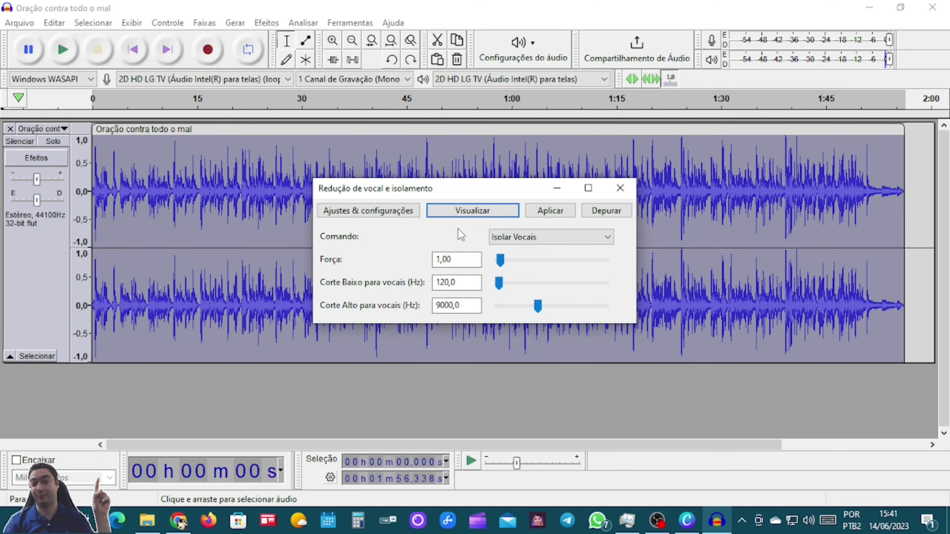
Preview Isolar Vocais with a raised low cut for vocals, then reduce the low cut to about 793 Hz.
key(Tab)
drag(503, 283, 523, 285)
click(477, 209)
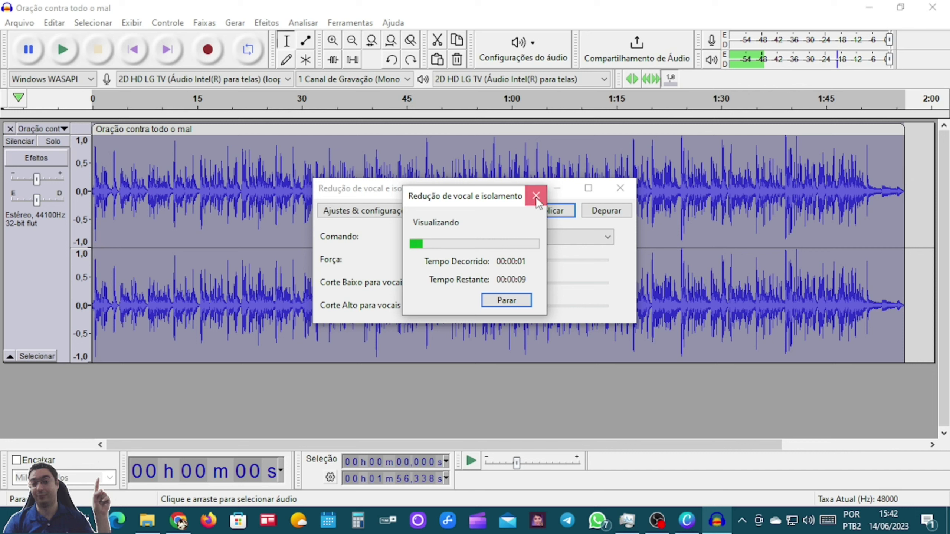
click(536, 195)
drag(517, 285, 500, 285)
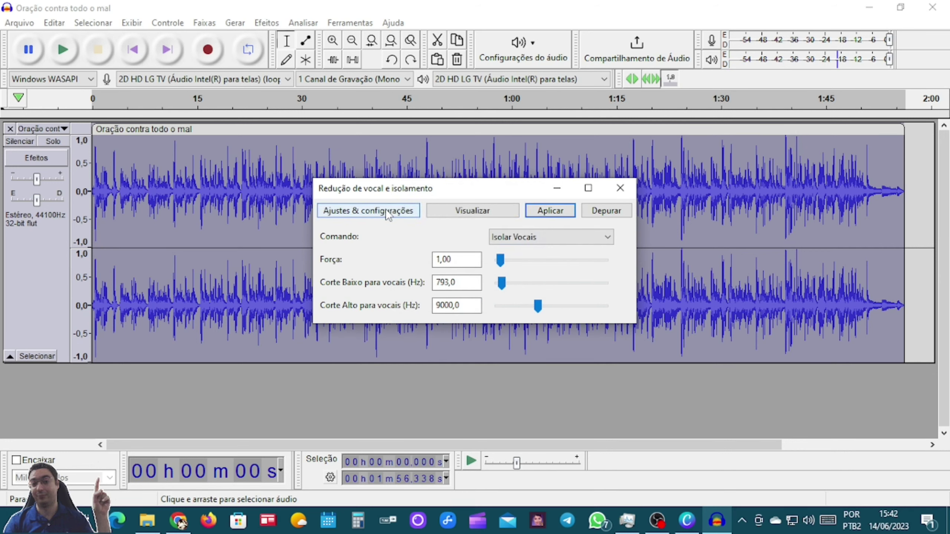
Reset the command and the low cut for vocals by restoring the effect's default presets.
click(390, 212)
mouse_move(397, 284)
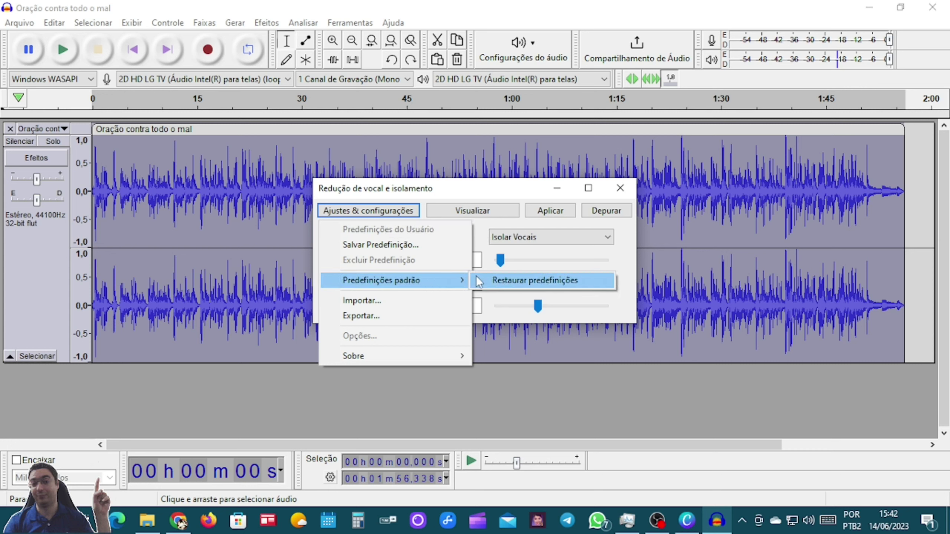
click(491, 279)
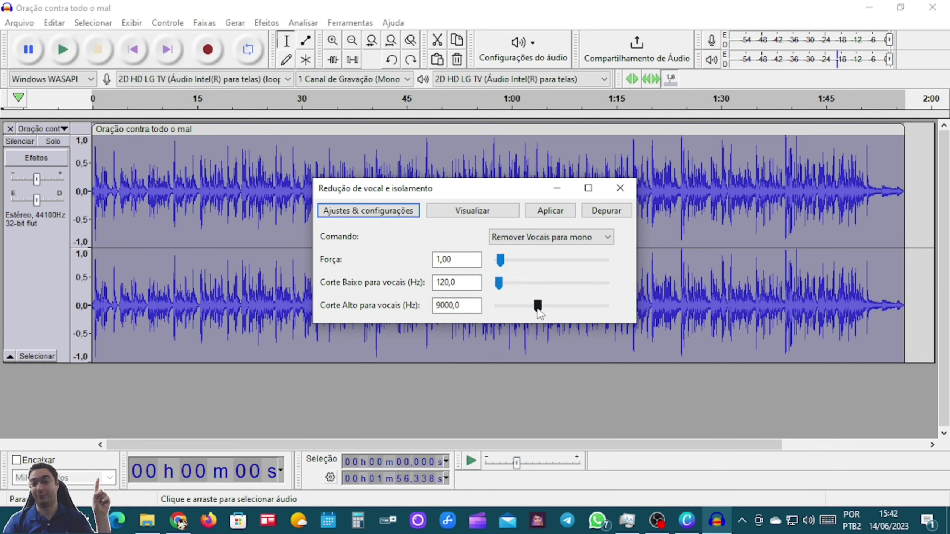
Raise the high cut for vocals to about 18984 Hz and preview Remover Vocais para mono.
drag(539, 310, 582, 307)
click(484, 213)
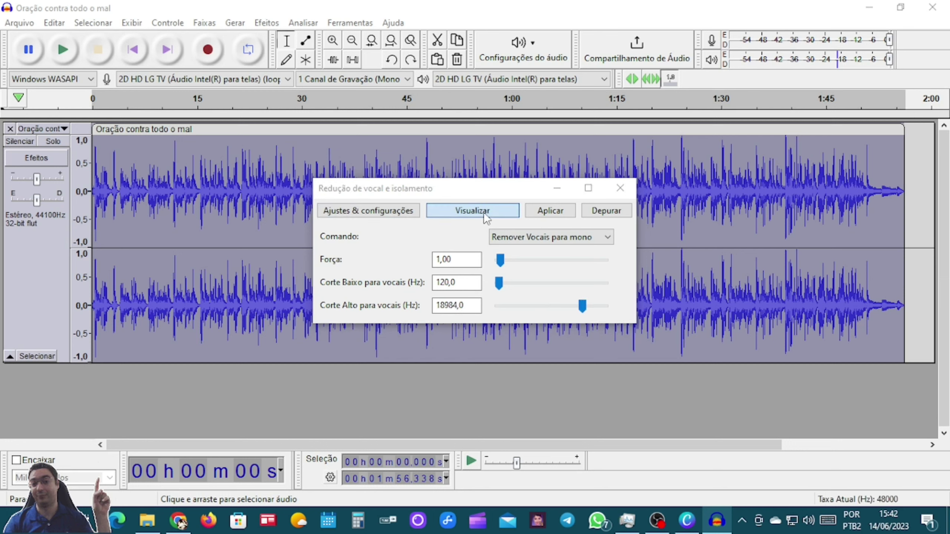
click(542, 195)
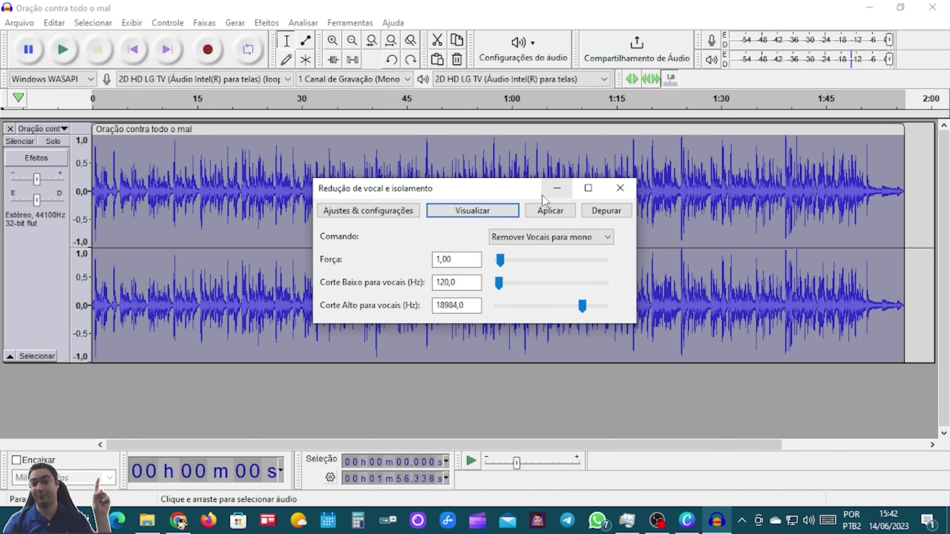
Preview Isolar Vocais with the high cut for vocals at about 2521 Hz and again at about 7681 Hz.
drag(582, 307, 540, 306)
click(482, 210)
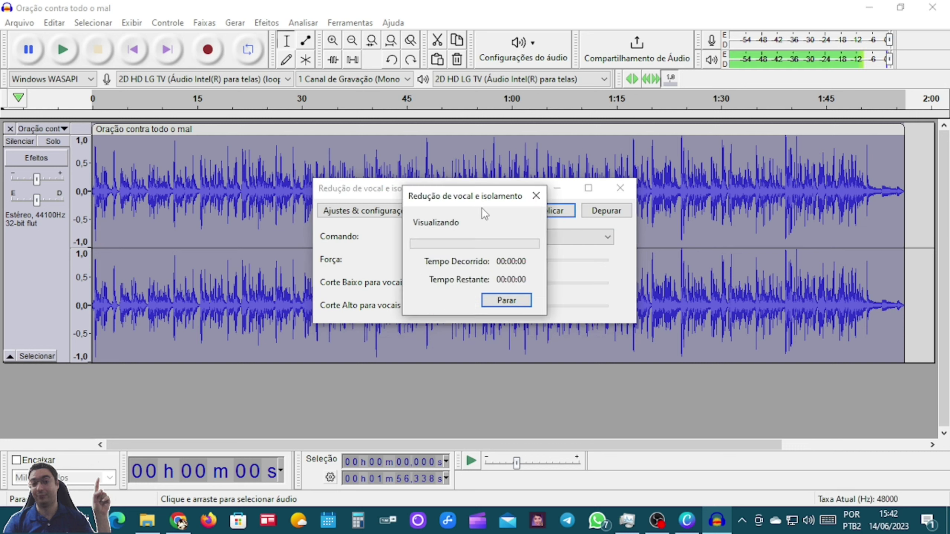
click(542, 196)
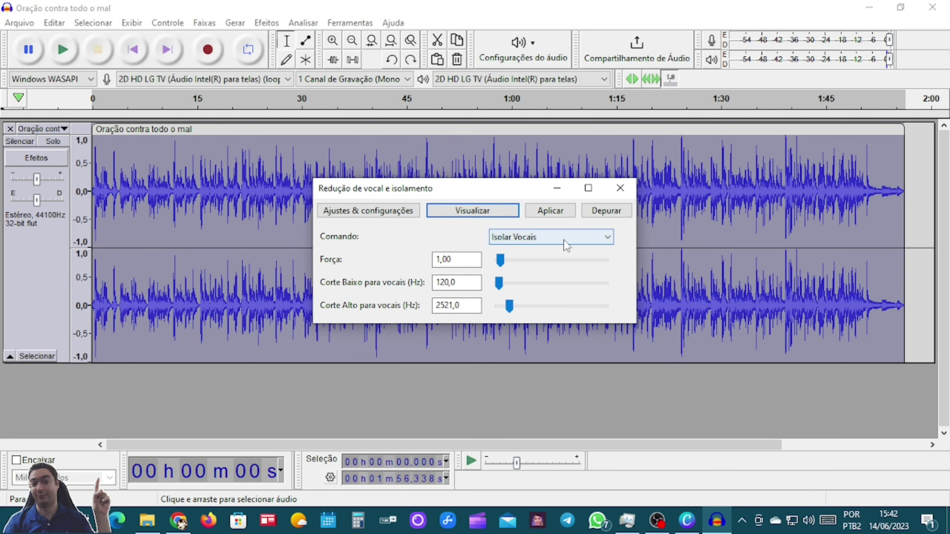
drag(513, 309, 533, 307)
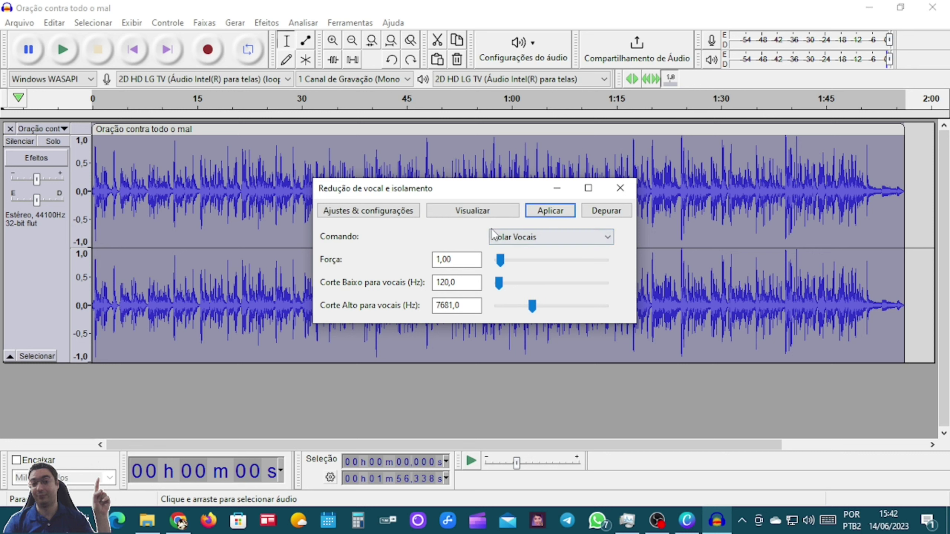
click(473, 212)
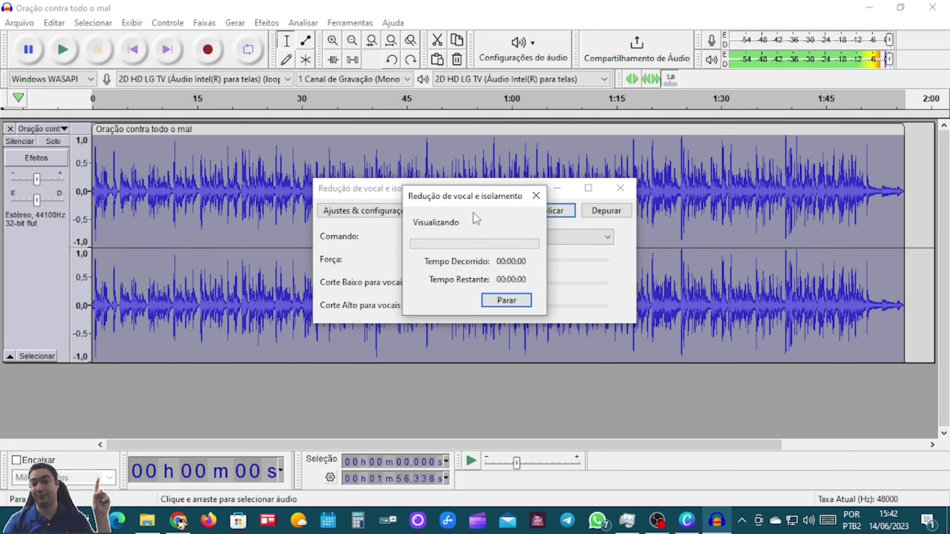
click(537, 197)
Raise the high cut for vocals to about 10033 Hz, lower the low cut to 1 Hz and preview Isolar Vocais.
click(535, 308)
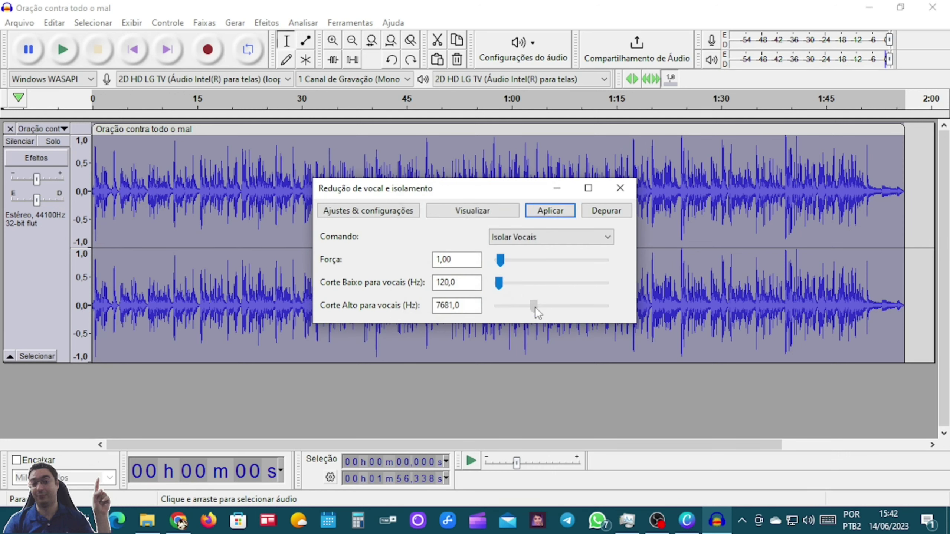
drag(503, 286, 500, 285)
click(475, 208)
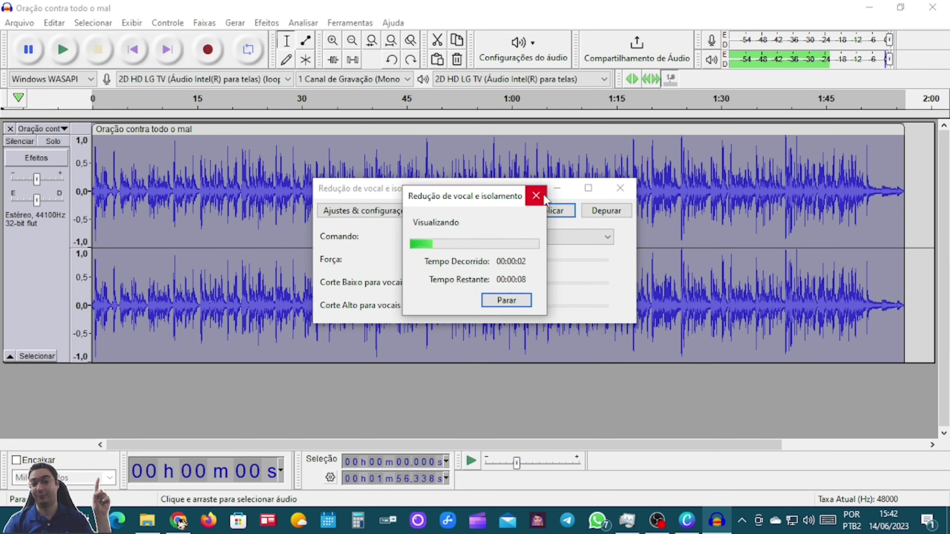
click(538, 195)
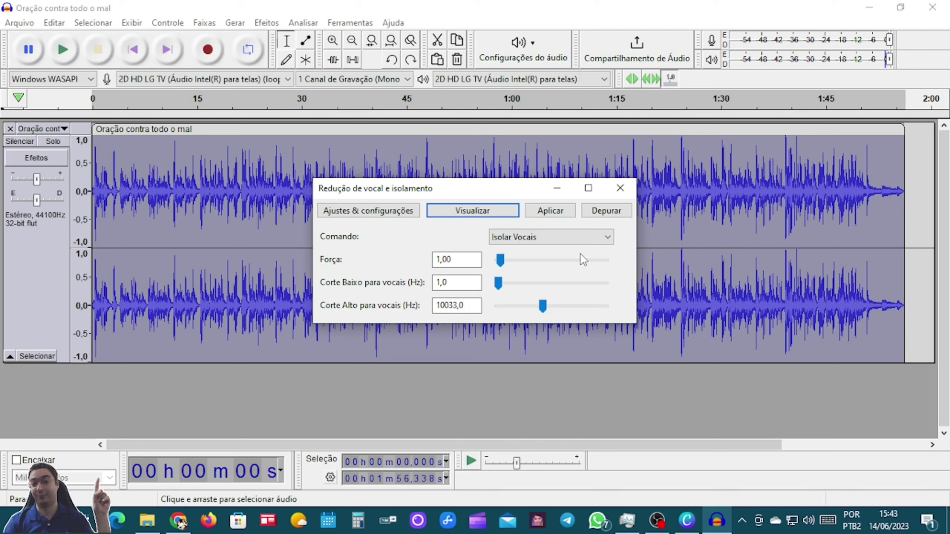
Change the effect's command to Isolar centro e inverter and preview it.
click(598, 237)
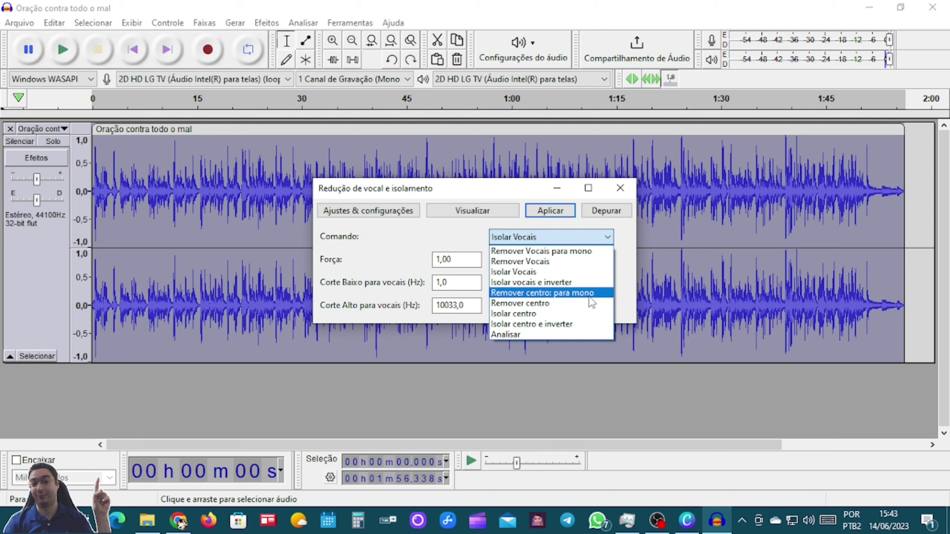
click(556, 324)
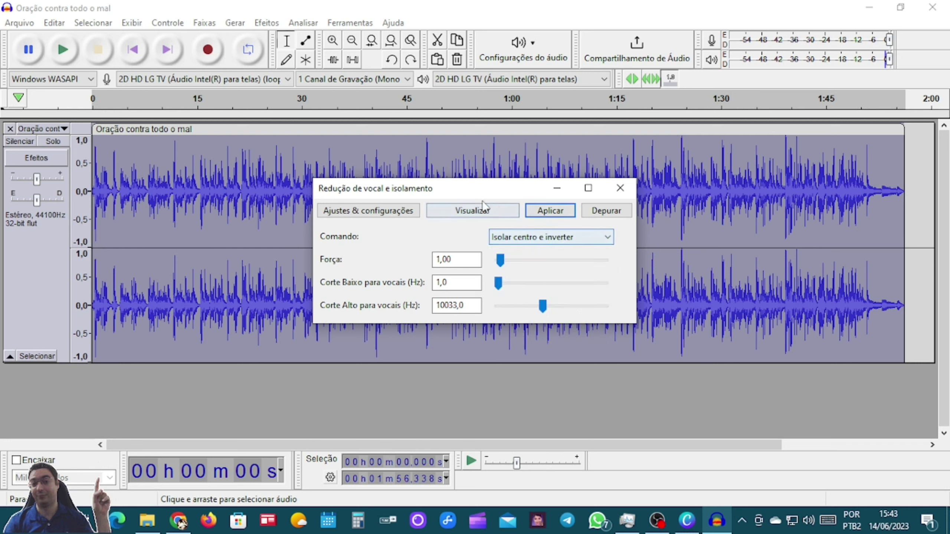
click(468, 212)
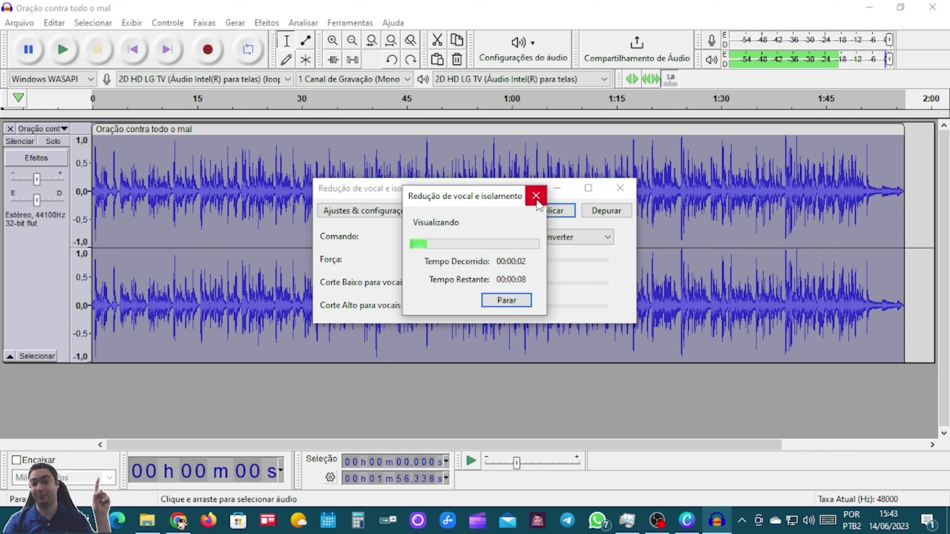
click(536, 195)
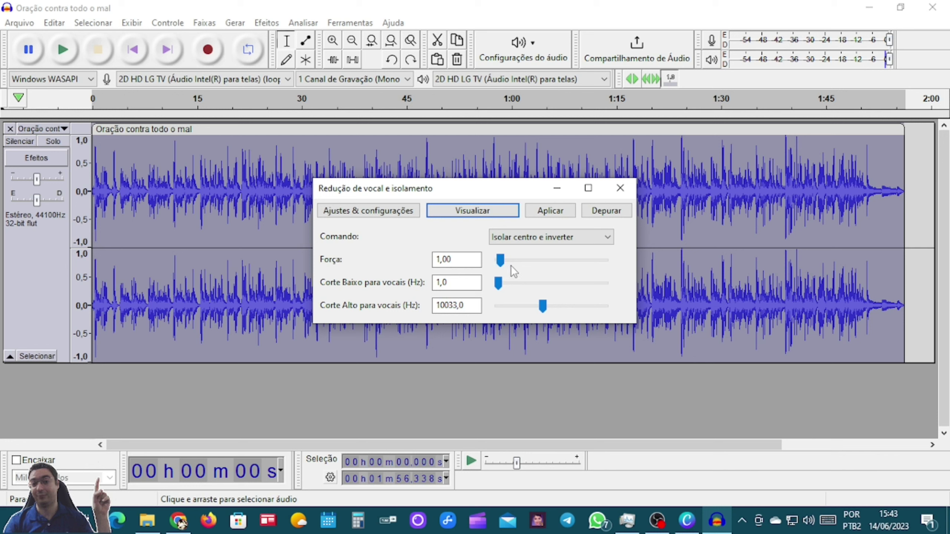
Reset the command and both vocal cut frequencies by restoring the effect's default presets.
click(355, 212)
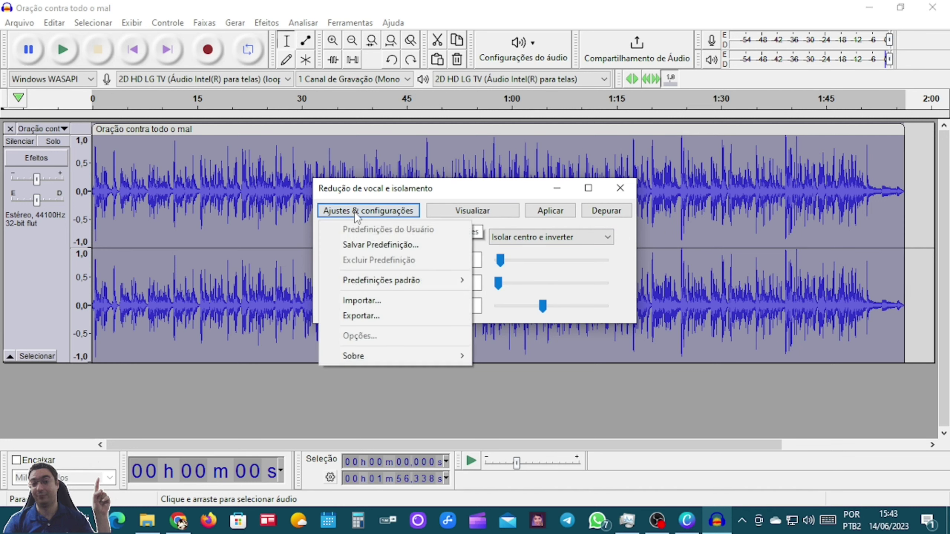
mouse_move(388, 282)
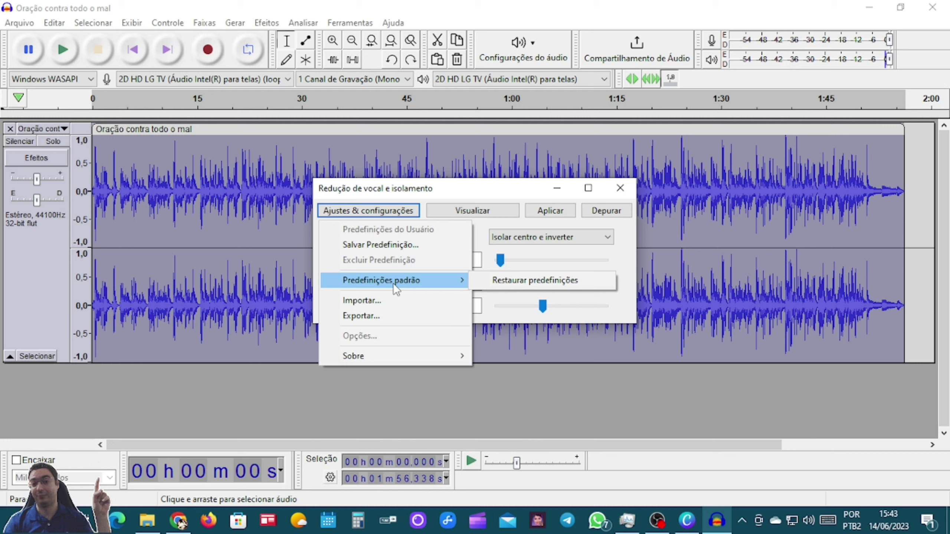
click(515, 280)
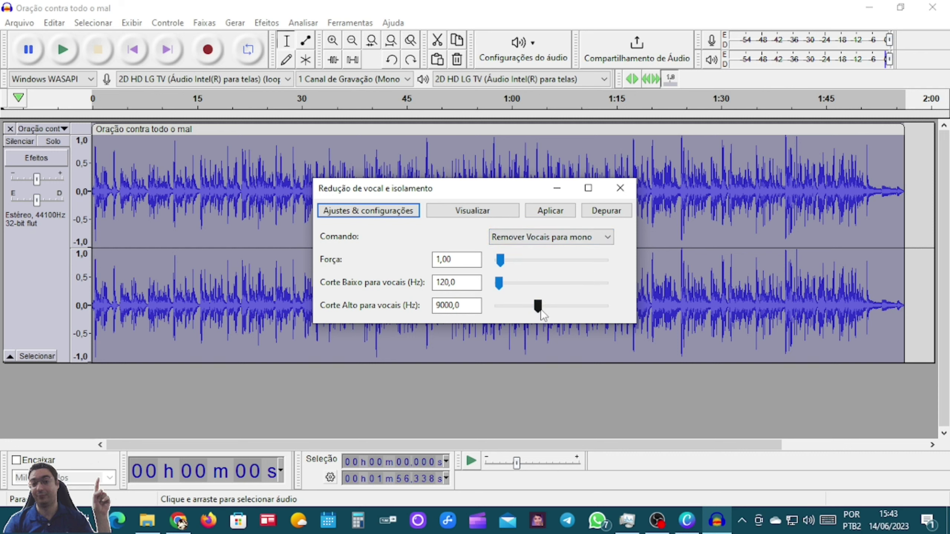
Preview Remover Vocais para mono with a much lower high cut for vocals.
drag(538, 310, 509, 308)
click(486, 211)
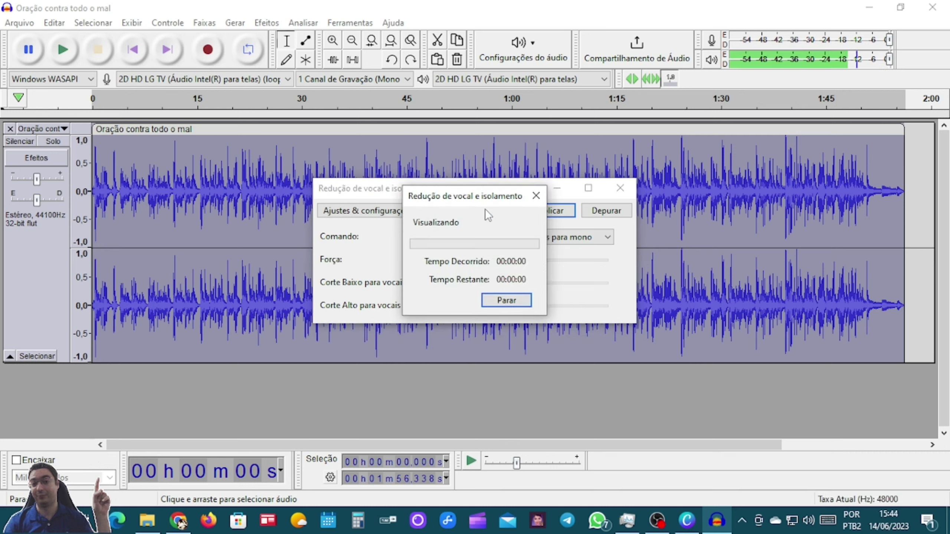
click(506, 300)
Raise the high cut for vocals to about 17880 Hz, preview Remover Vocais para mono and apply the effect.
drag(509, 306, 576, 306)
click(478, 212)
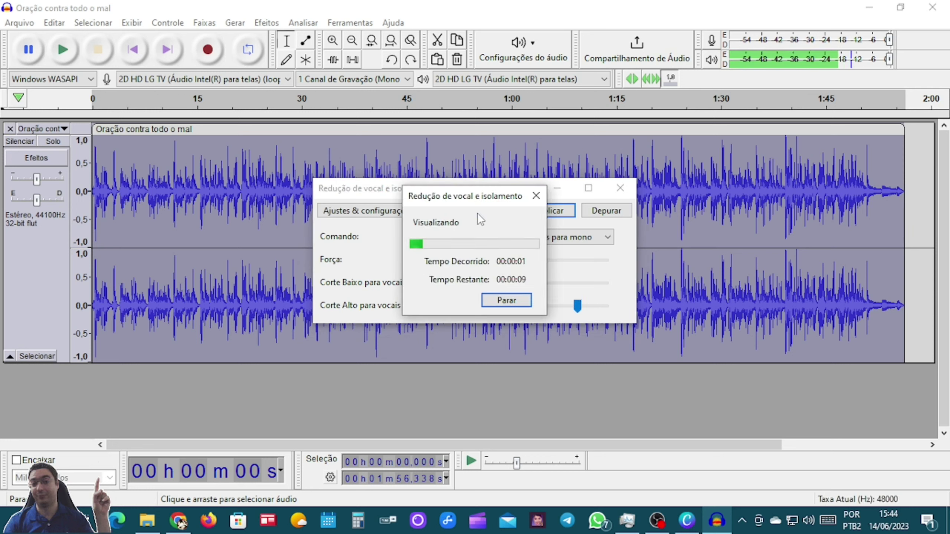
click(535, 196)
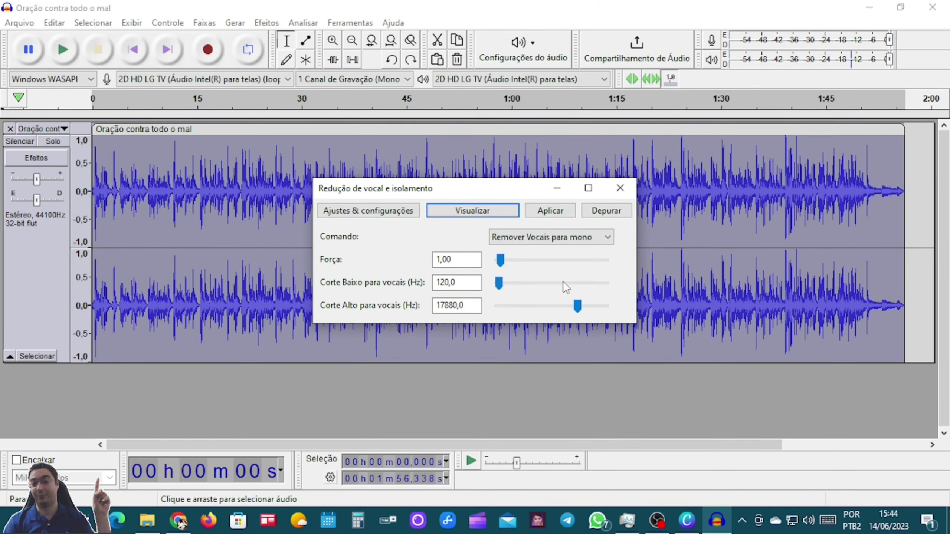
click(550, 210)
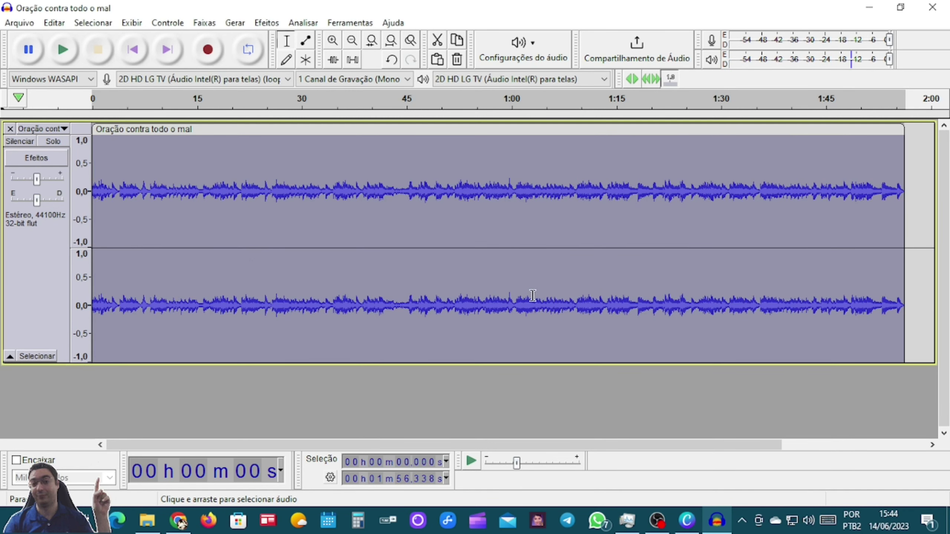
Play the processed track from about 4.4 seconds to check the vocal removal, and stop playback.
click(122, 187)
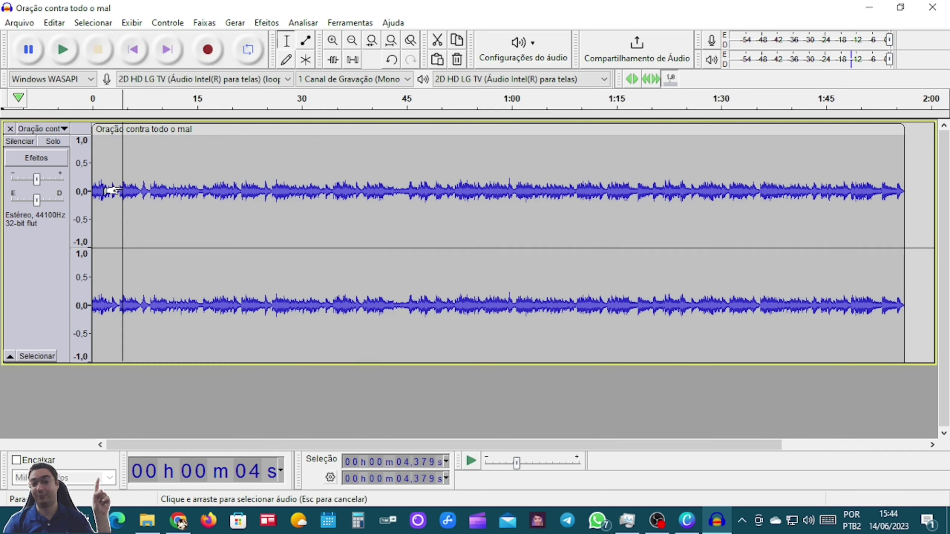
key(space)
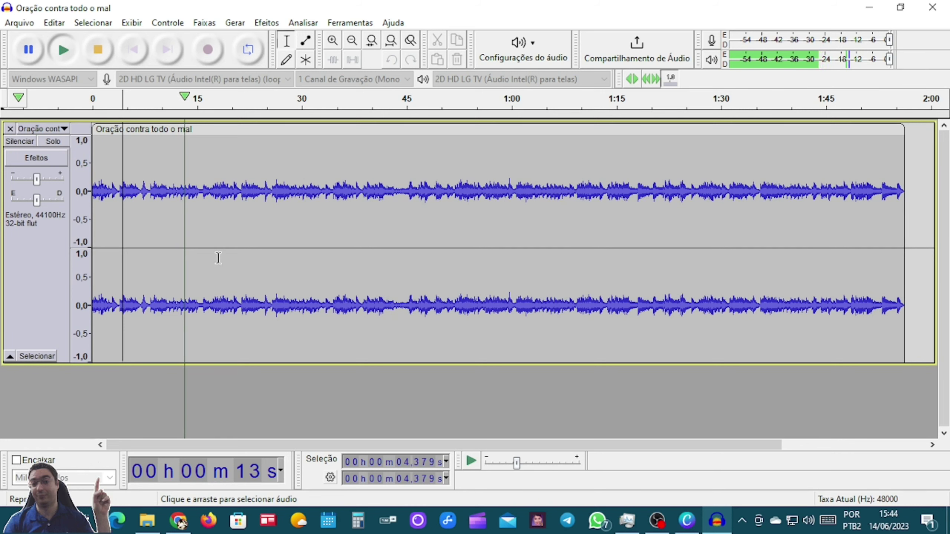
key(space)
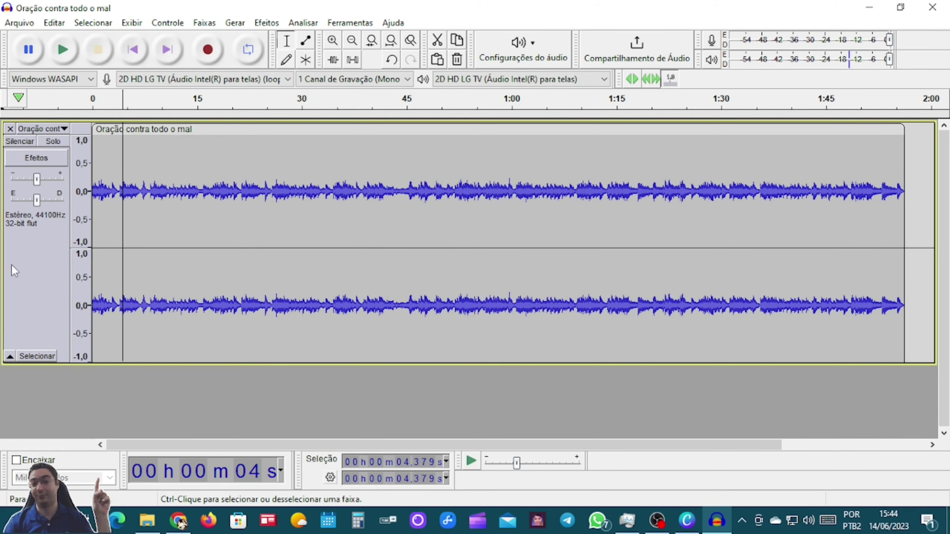
Select the whole track and apply Amplificar with the gain reduced slightly below the suggested 12,964 dB.
click(20, 267)
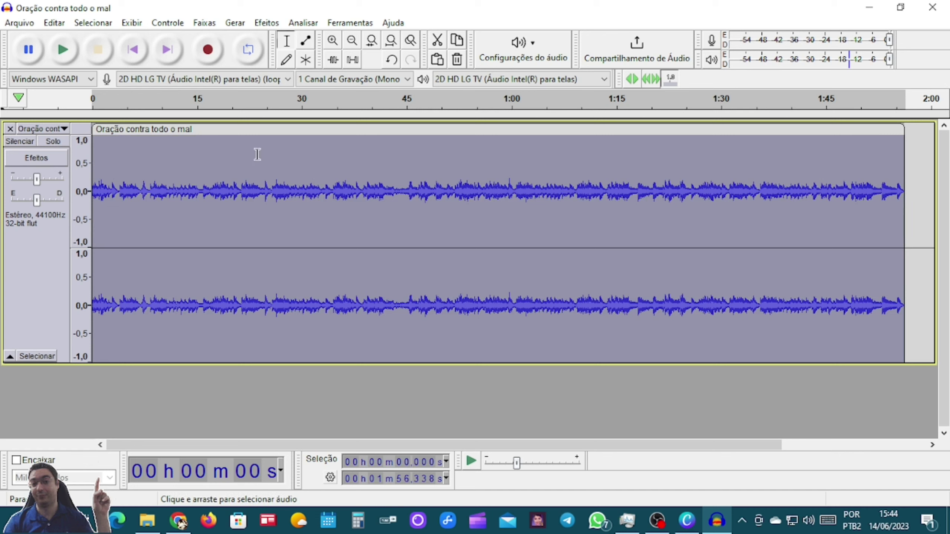
click(267, 26)
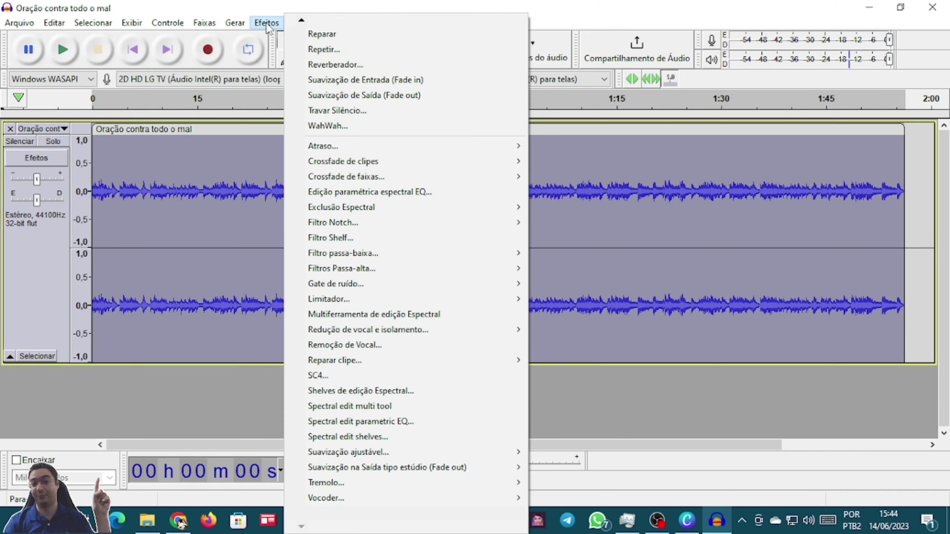
mouse_move(301, 23)
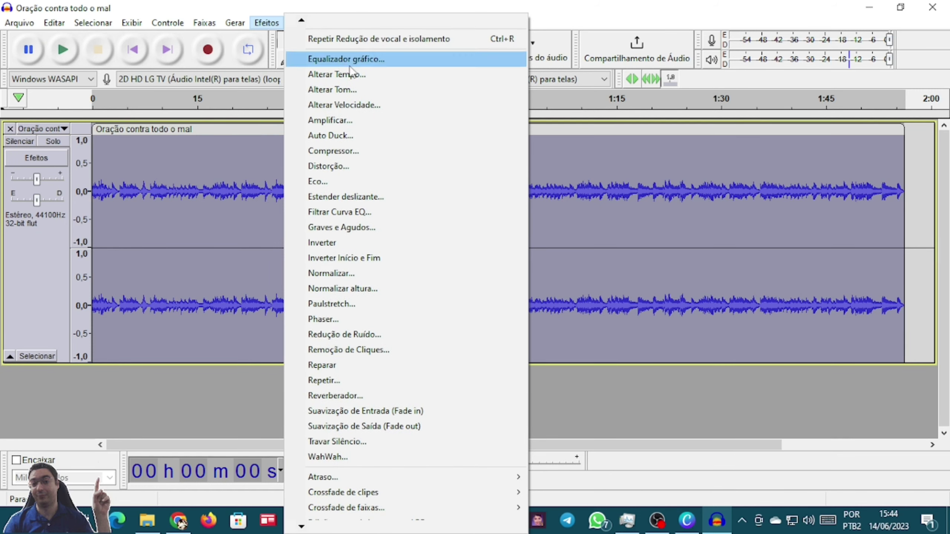
click(334, 121)
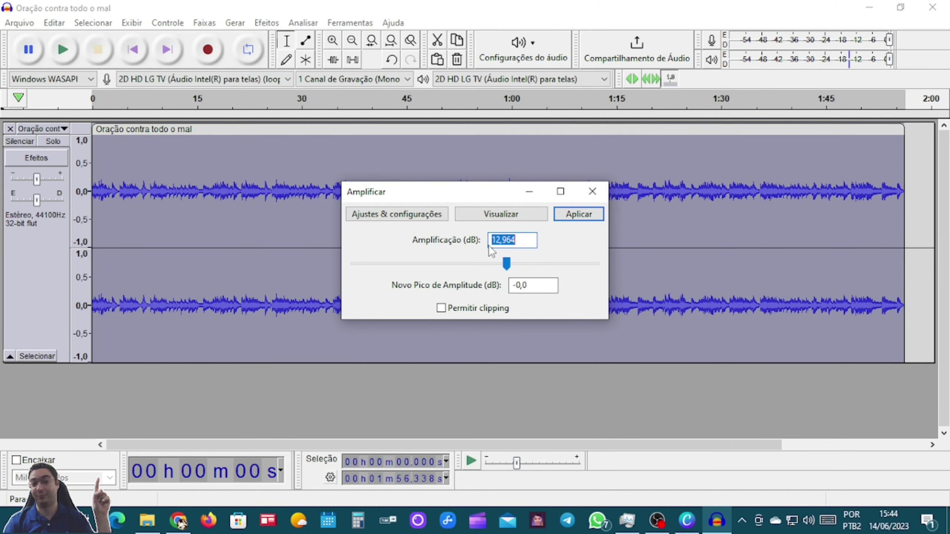
click(506, 264)
drag(505, 263, 501, 264)
click(586, 217)
Play the amplified track from about 12.6 seconds to check its volume, and stop playback.
click(182, 198)
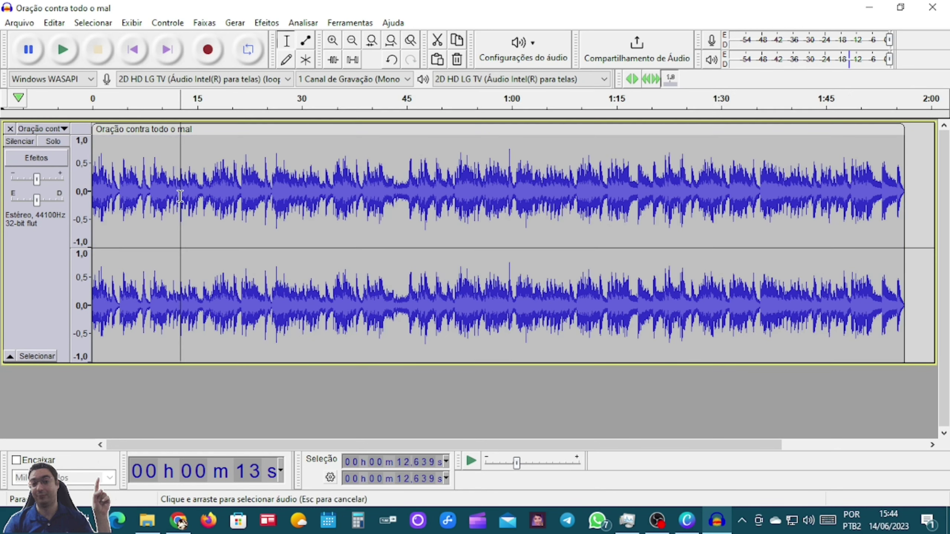
key(space)
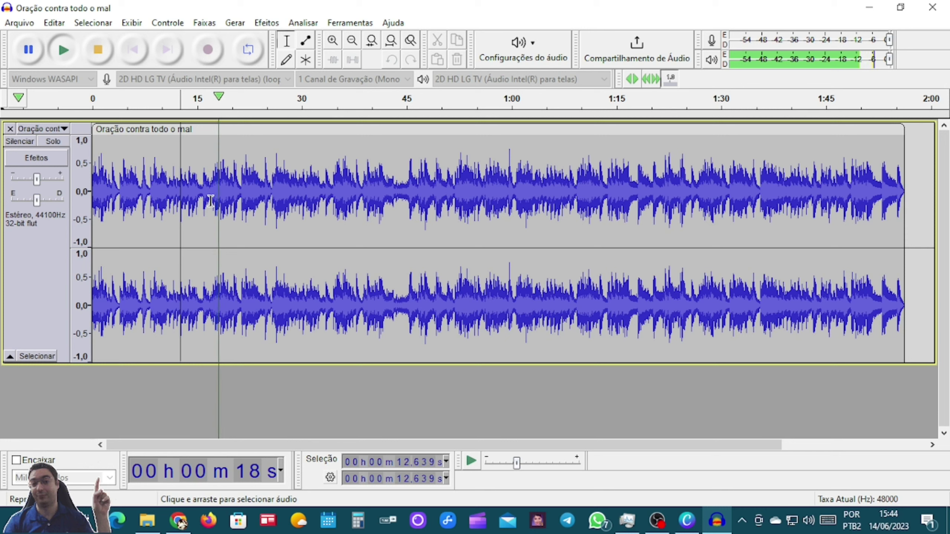
key(space)
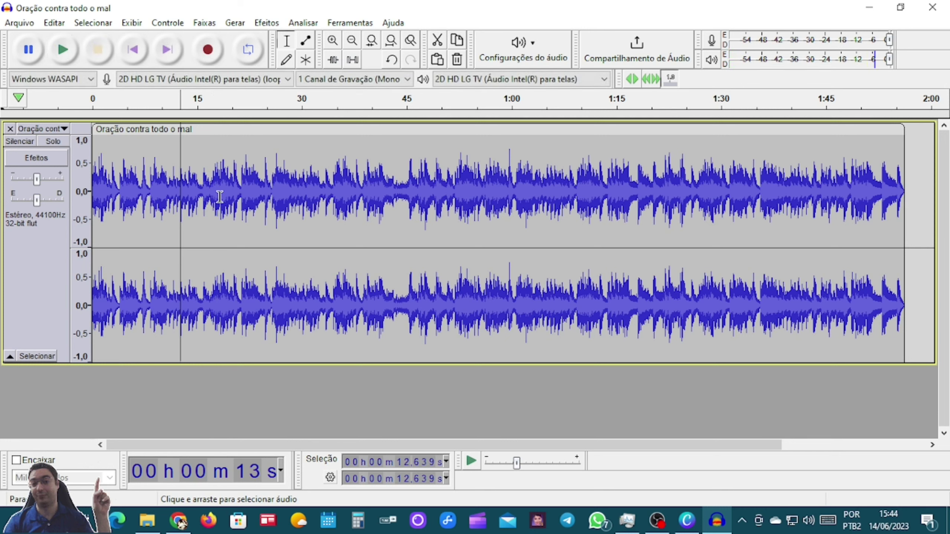